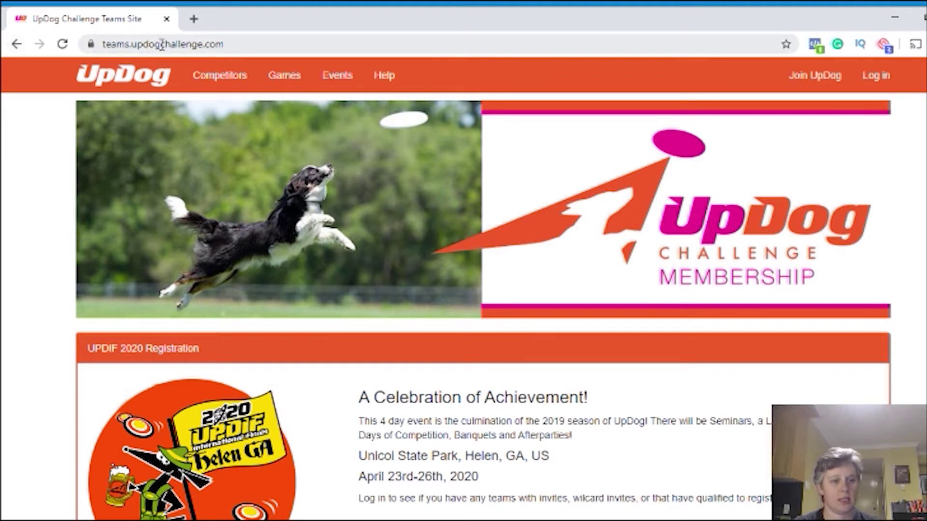
Visit the main UpDog Challenge website's Teams information page, then return to the Teams site
double_click(131, 45)
key(BackSpace)
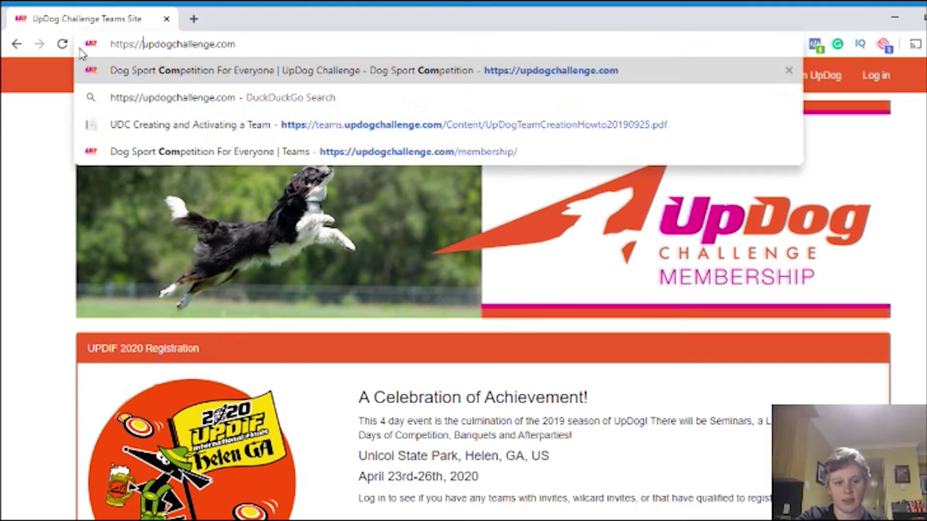
key(Return)
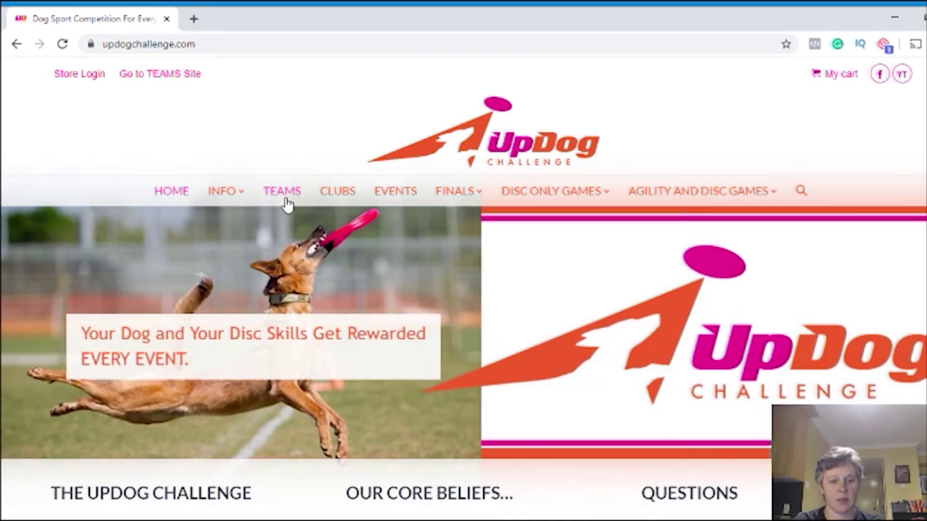
click(286, 199)
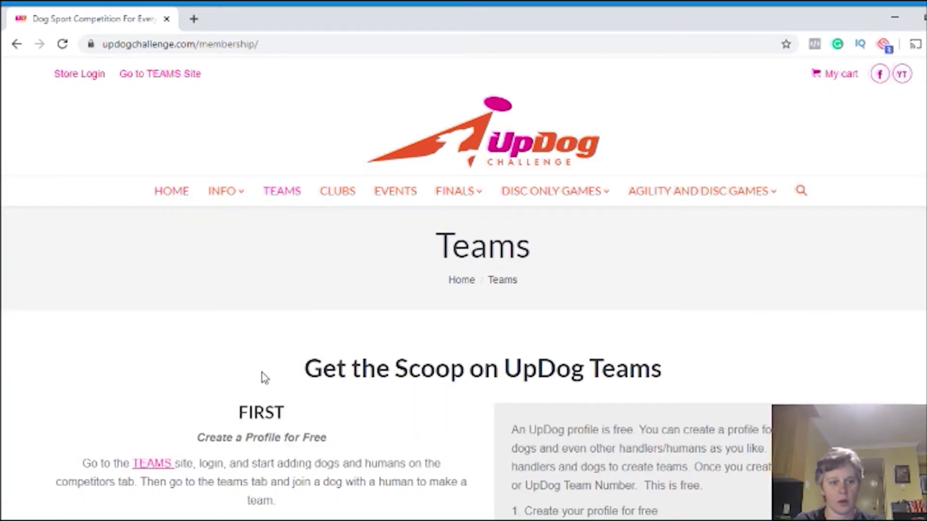
click(165, 77)
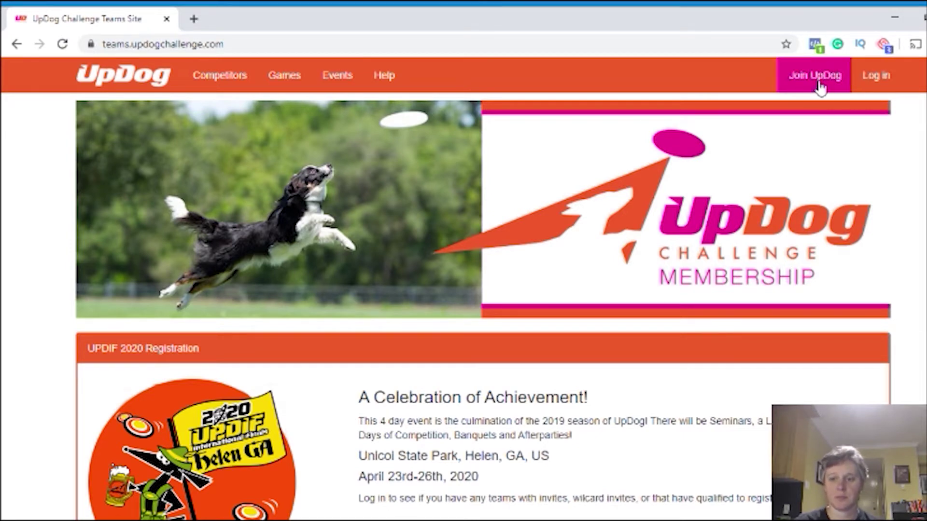
Join UpDog by signing in with a Google account and its password
click(819, 86)
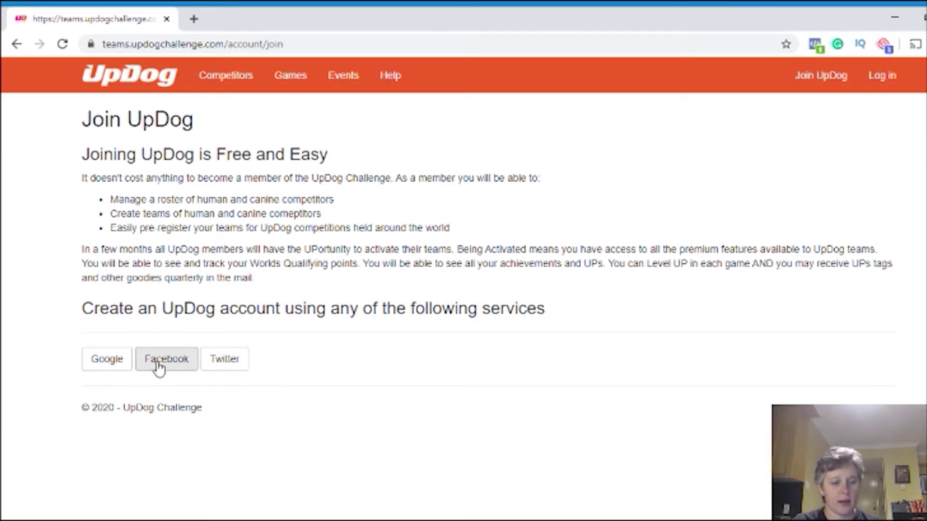
click(114, 367)
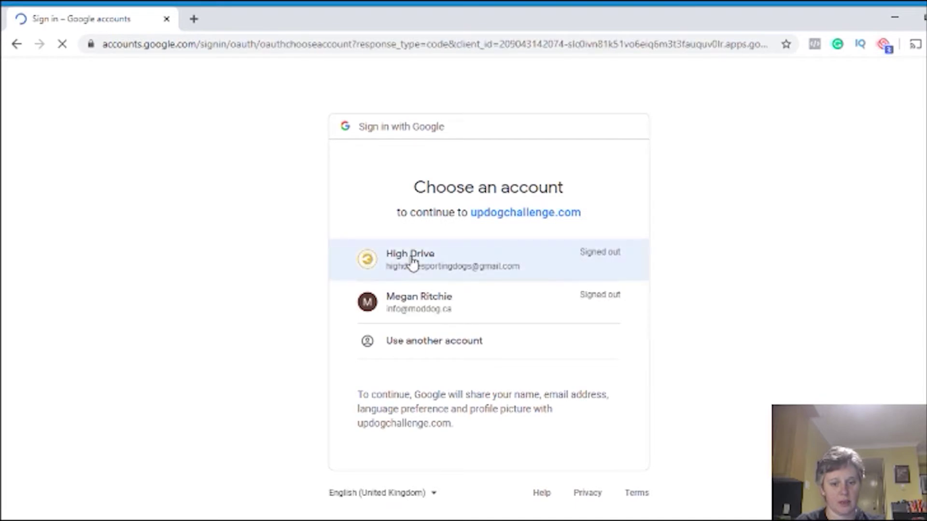
click(412, 260)
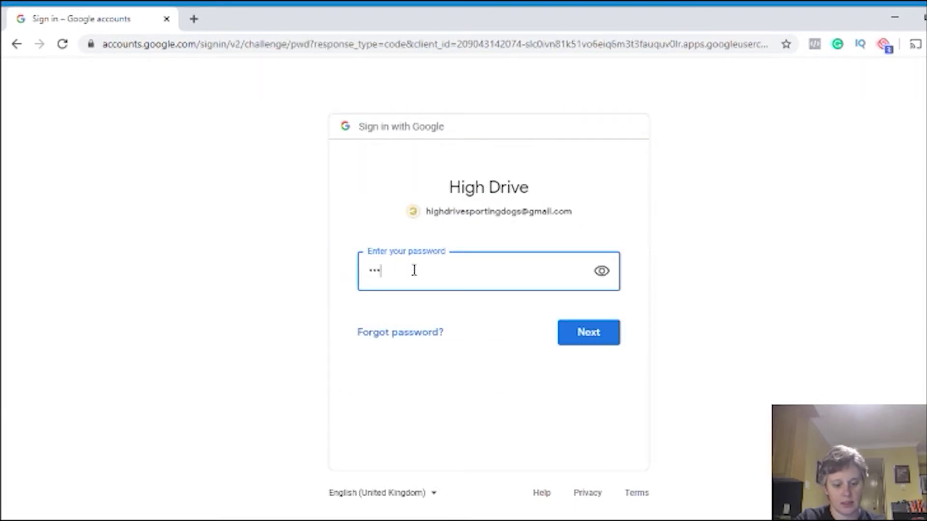
key(Return)
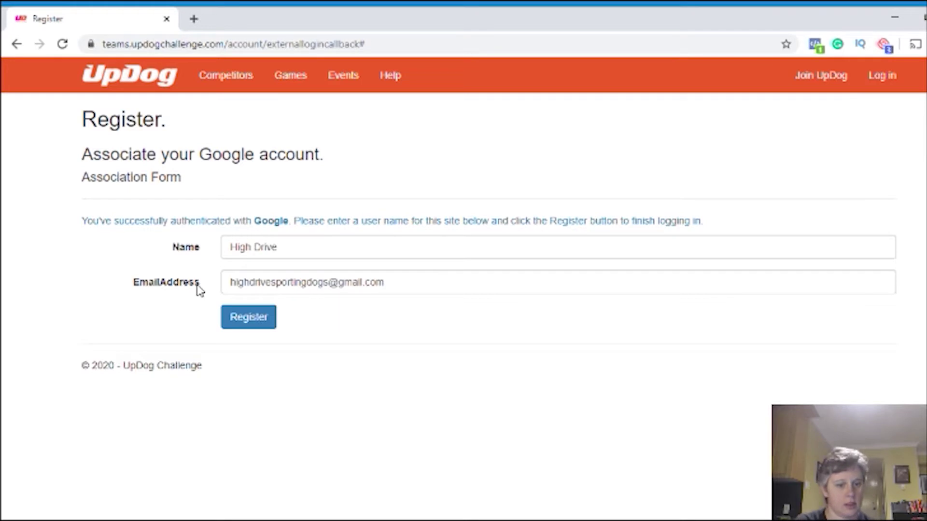
Finish registering, view the Competitors, Identities and Profile tabs, and return to Competitors
click(247, 320)
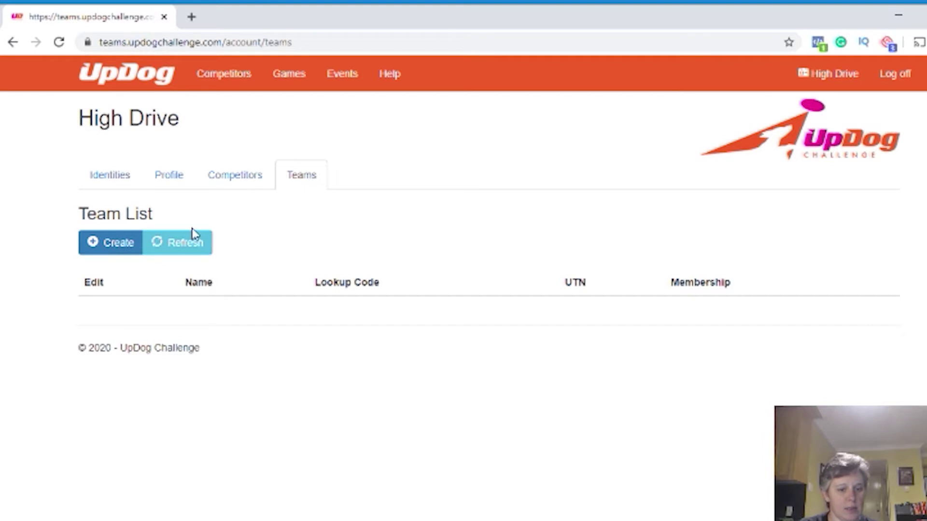
click(242, 179)
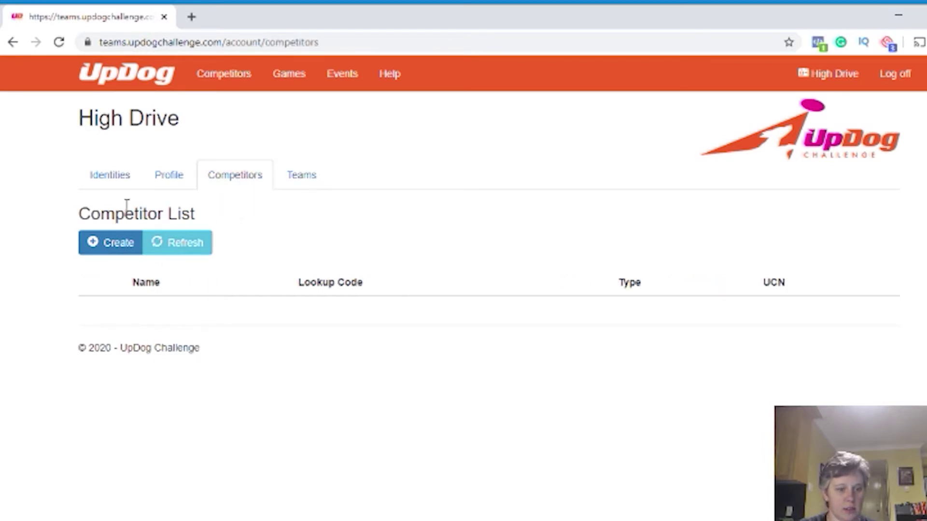
click(110, 179)
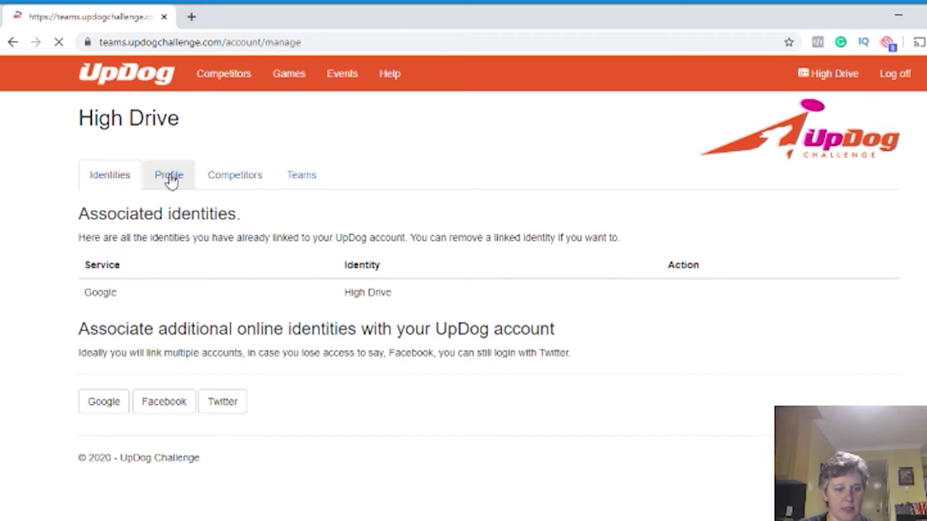
click(171, 180)
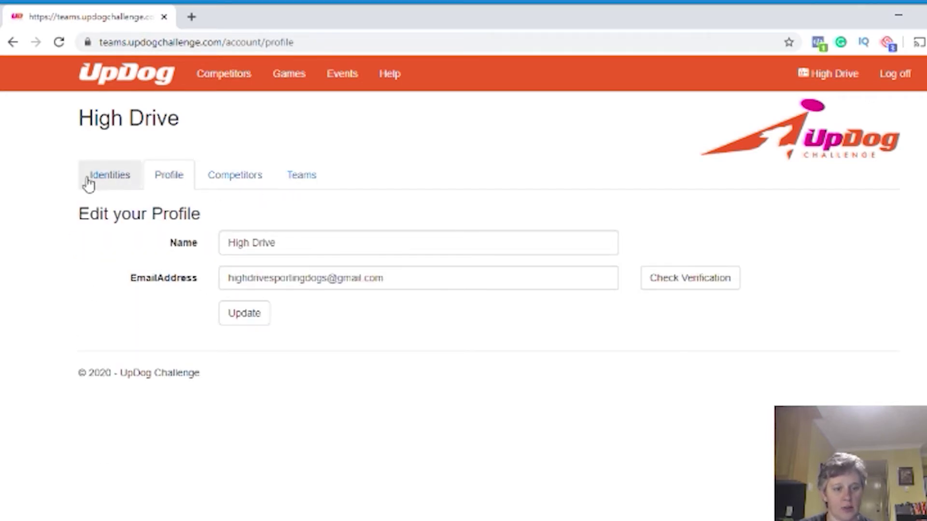
click(247, 184)
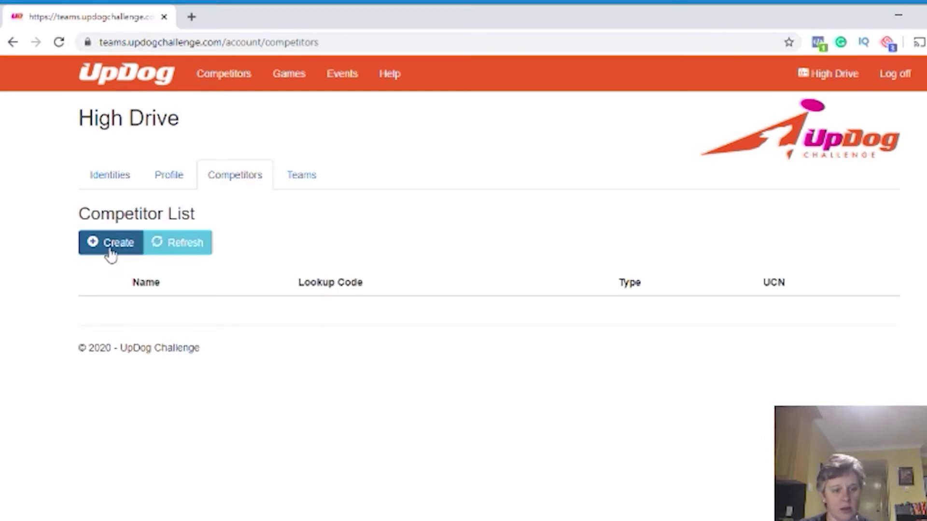
Create a Human, Female competitor under the handler's name and save it
click(111, 251)
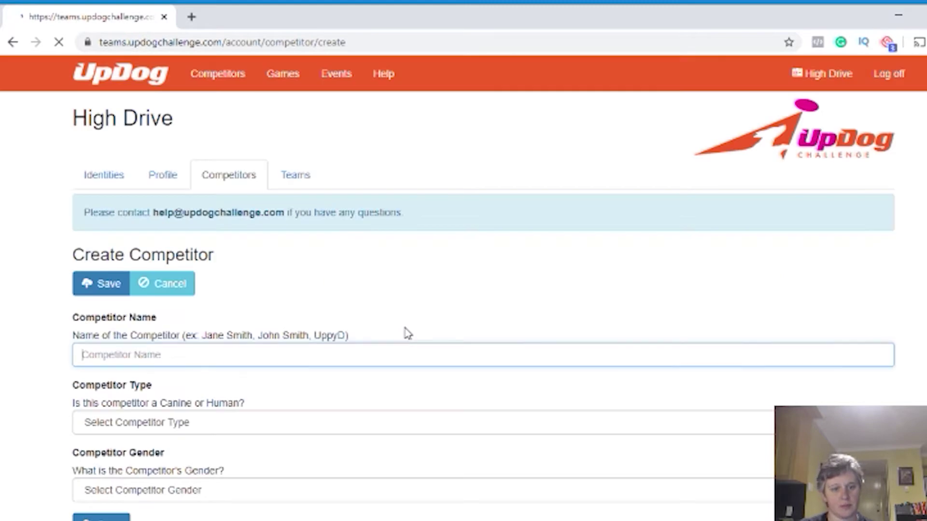
scroll(381, 322, down, 2)
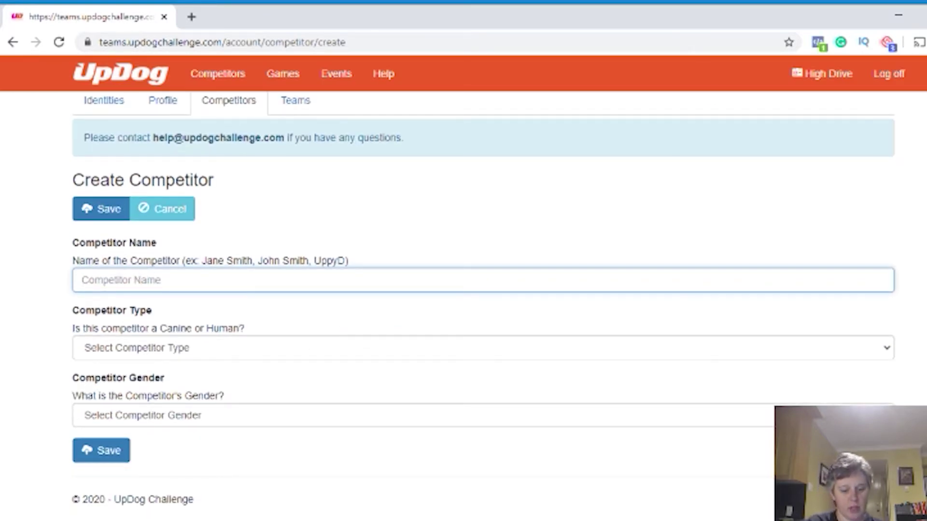
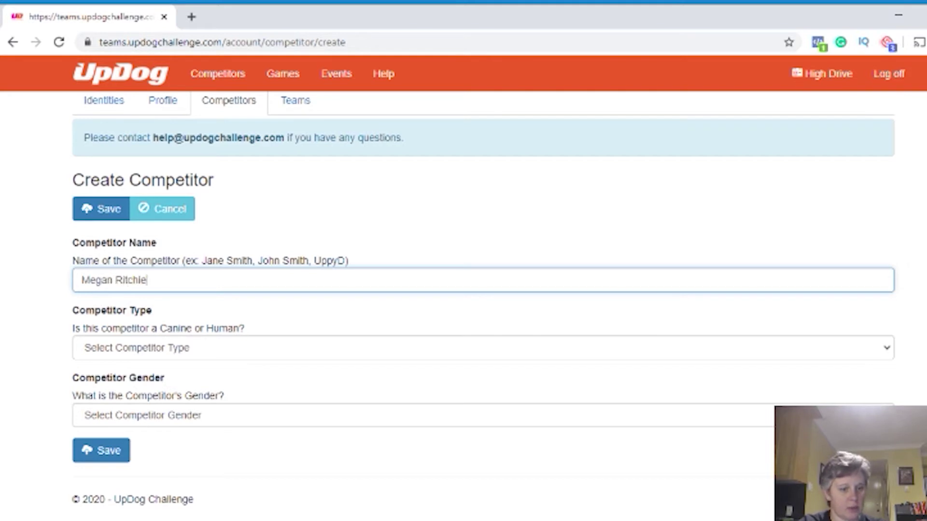
key(Tab)
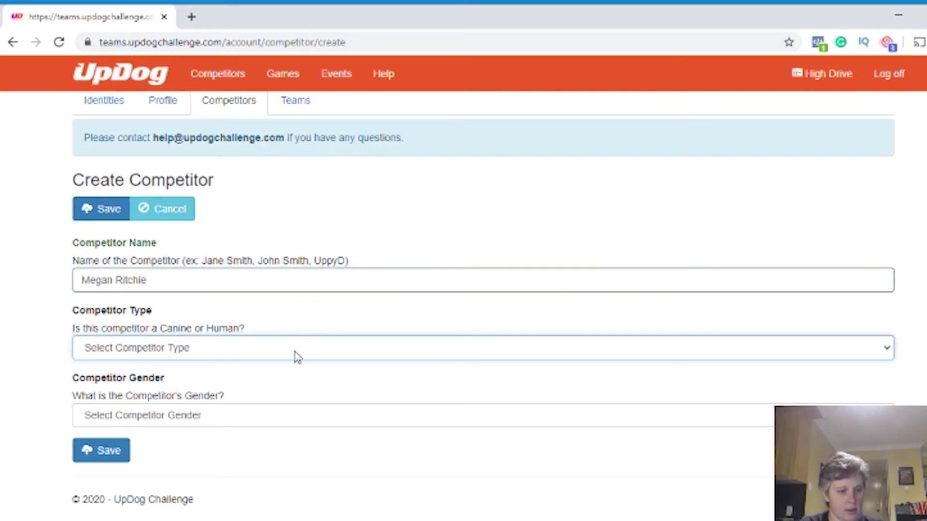
key(h)
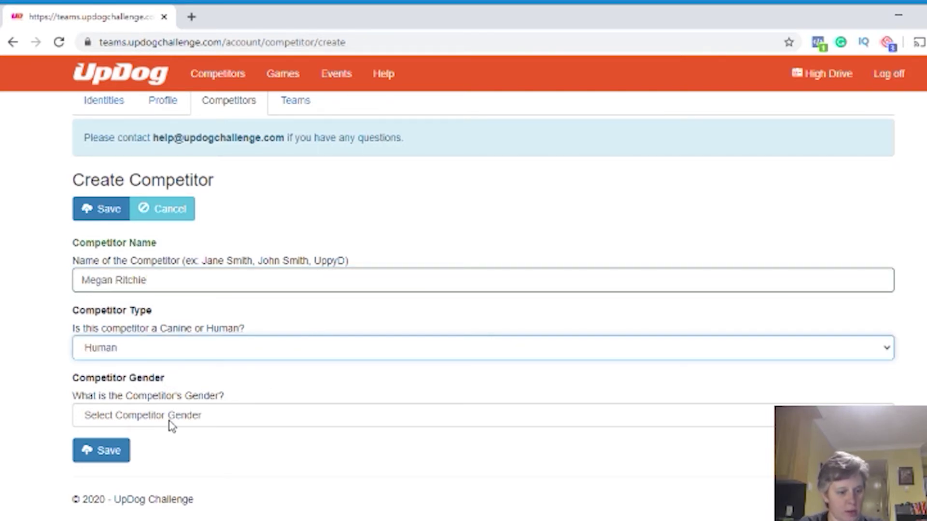
key(Tab)
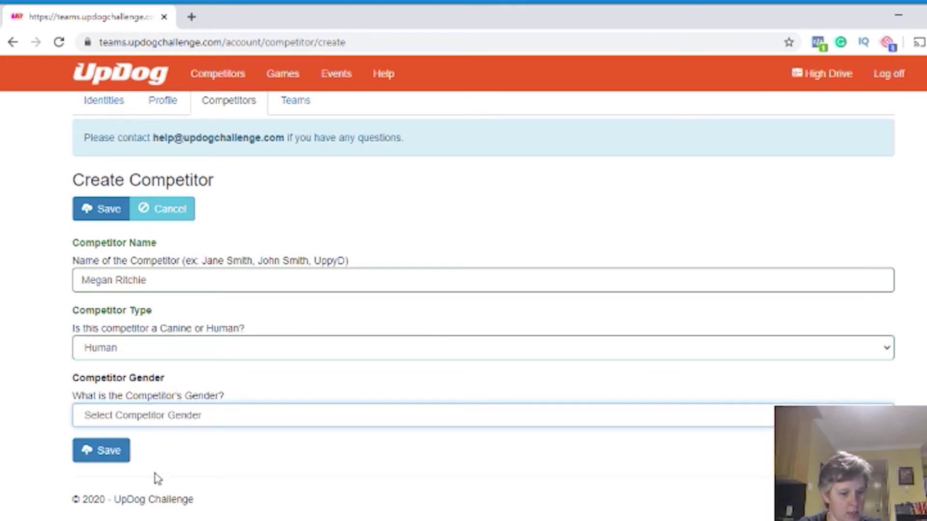
key(f)
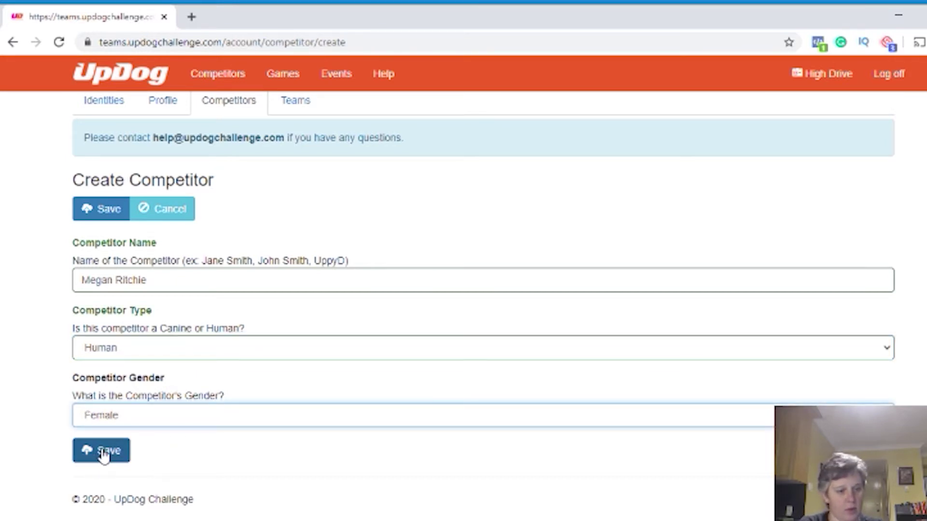
click(103, 455)
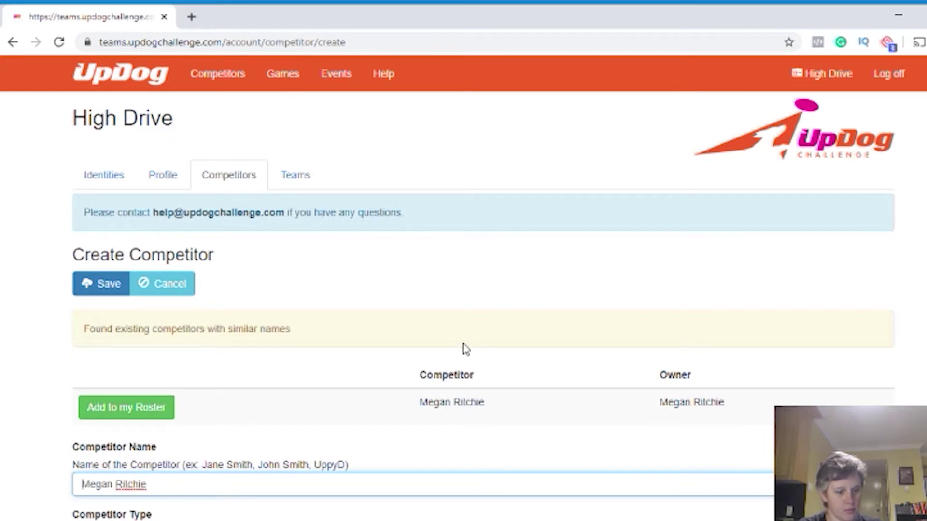
scroll(463, 349, down, 4)
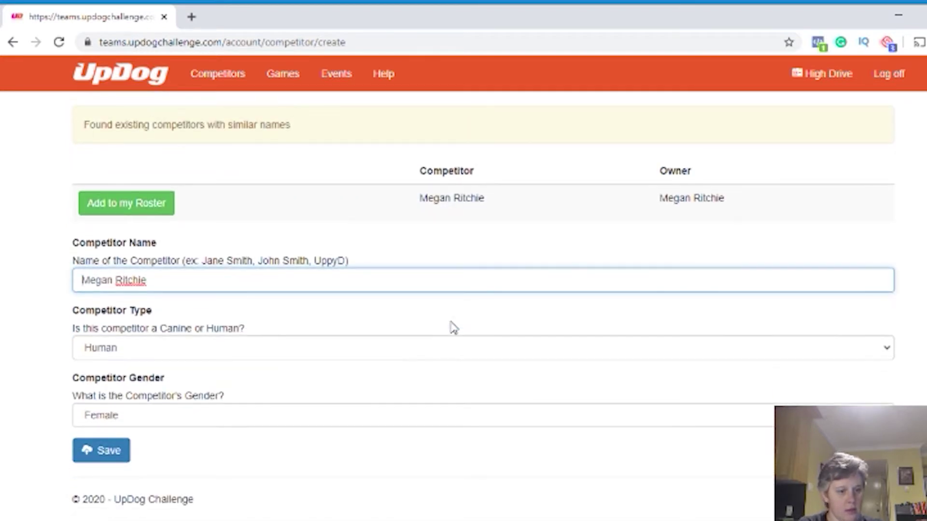
scroll(453, 328, up, 3)
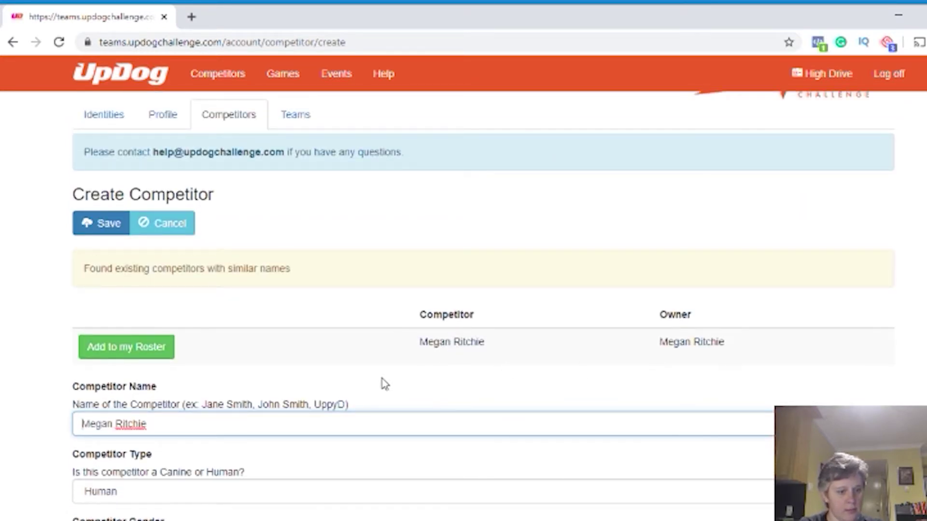
scroll(200, 350, down, 2)
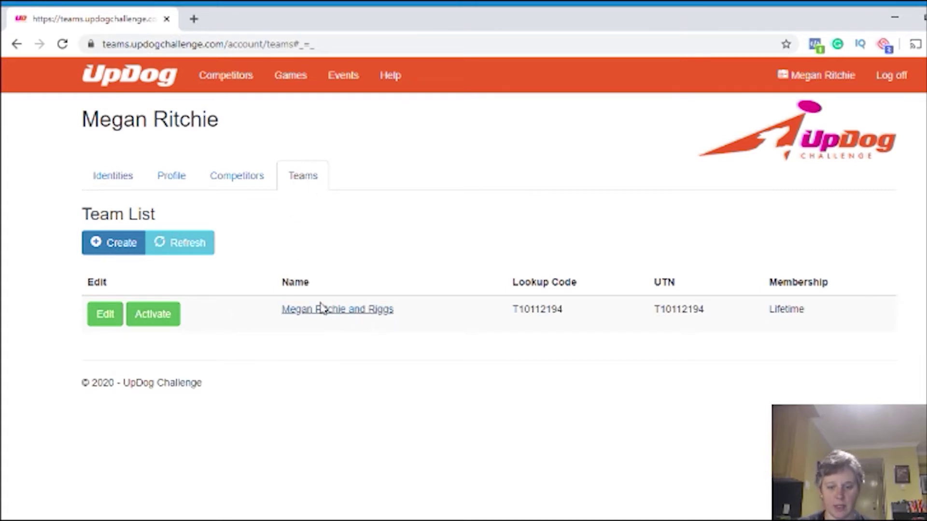
Add a new competitor named Tess as a Canine, Female and save
click(242, 177)
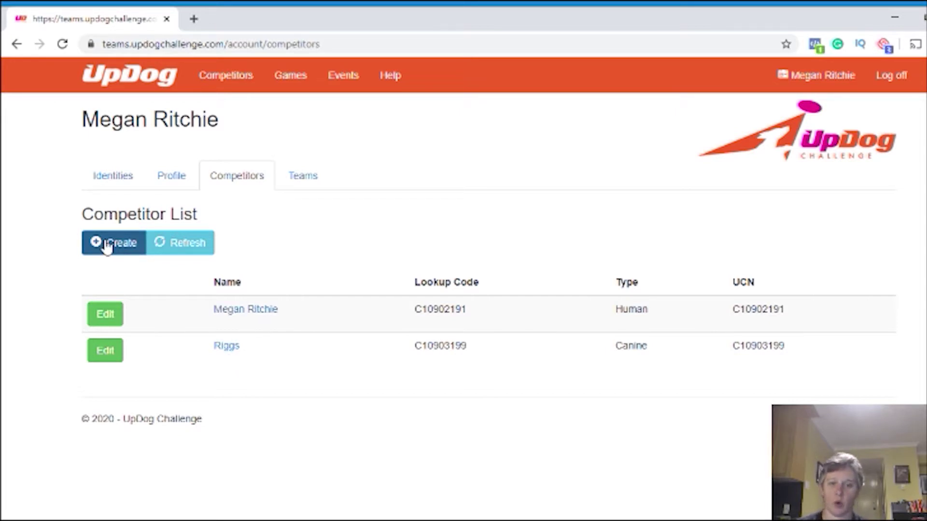
click(119, 243)
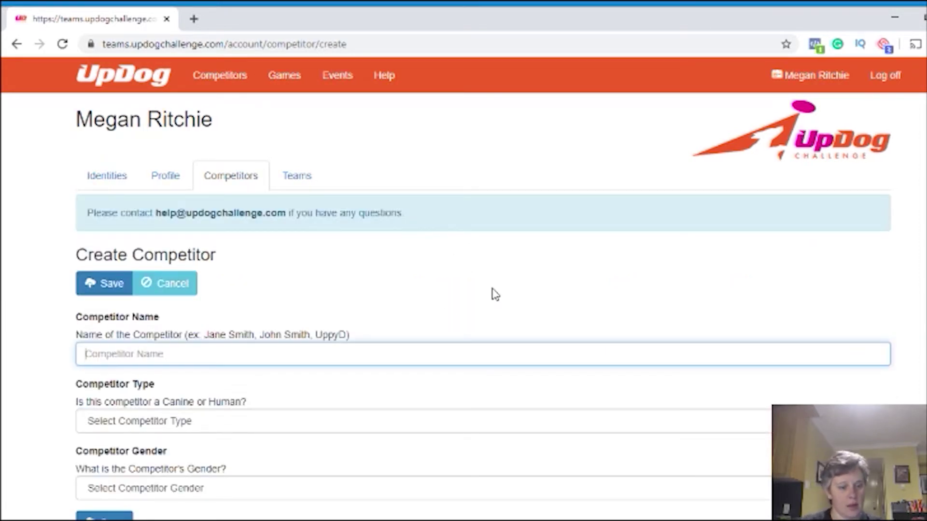
text(Tess)
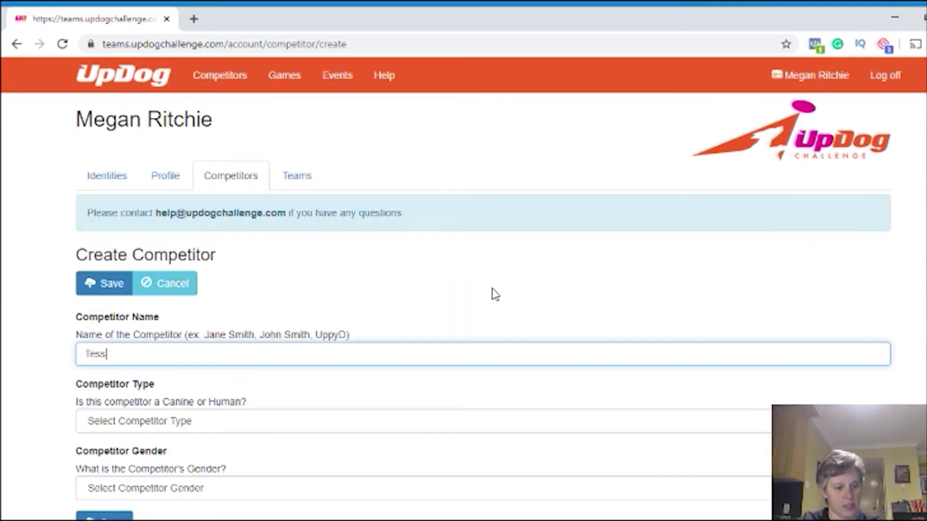
scroll(470, 305, down, 2)
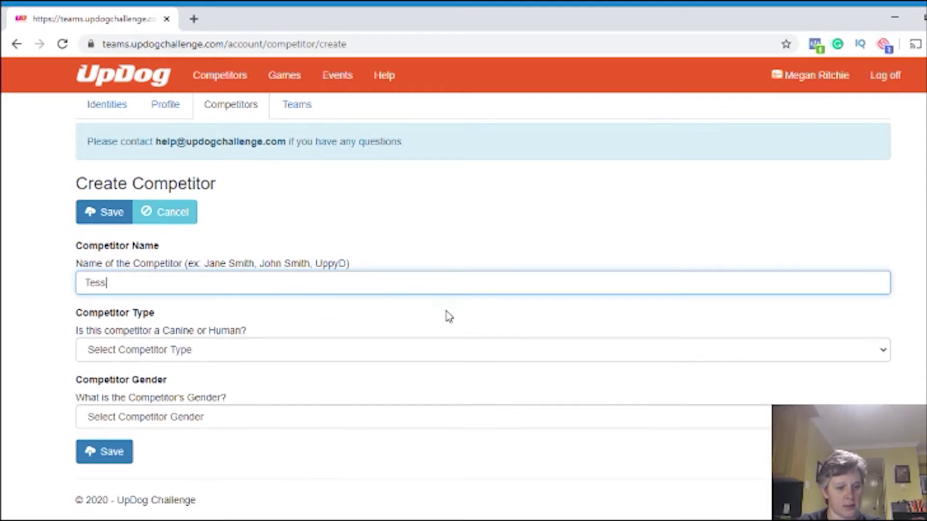
click(166, 362)
click(147, 422)
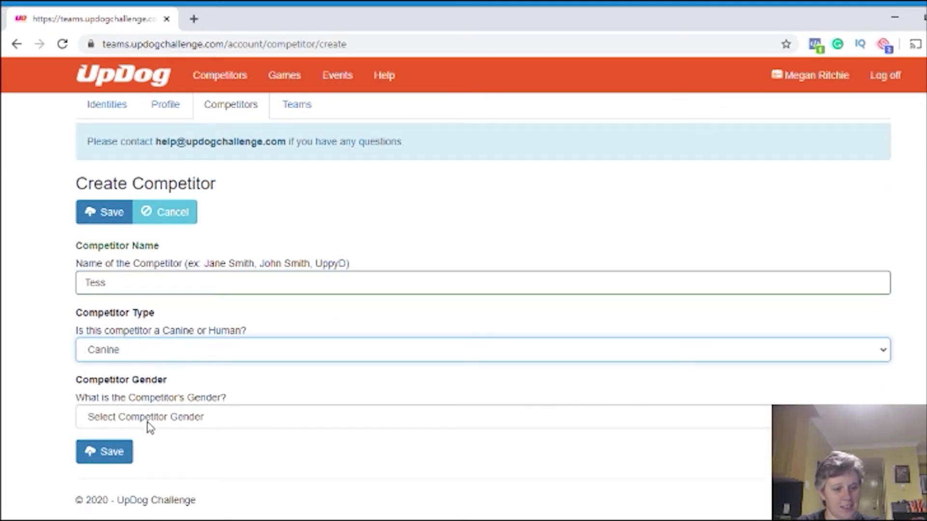
click(185, 422)
click(145, 496)
click(120, 453)
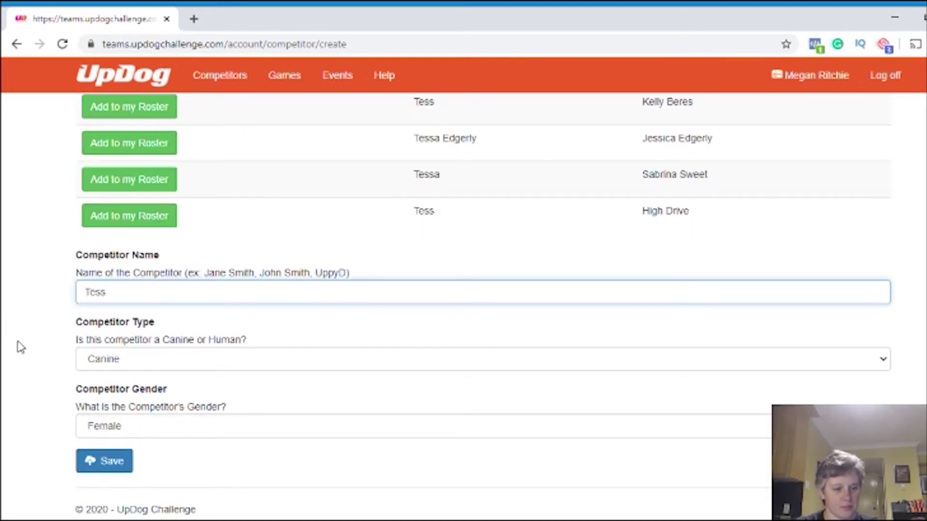
Confirm creating Tess despite similar existing competitor names
scroll(49, 351, up, 6)
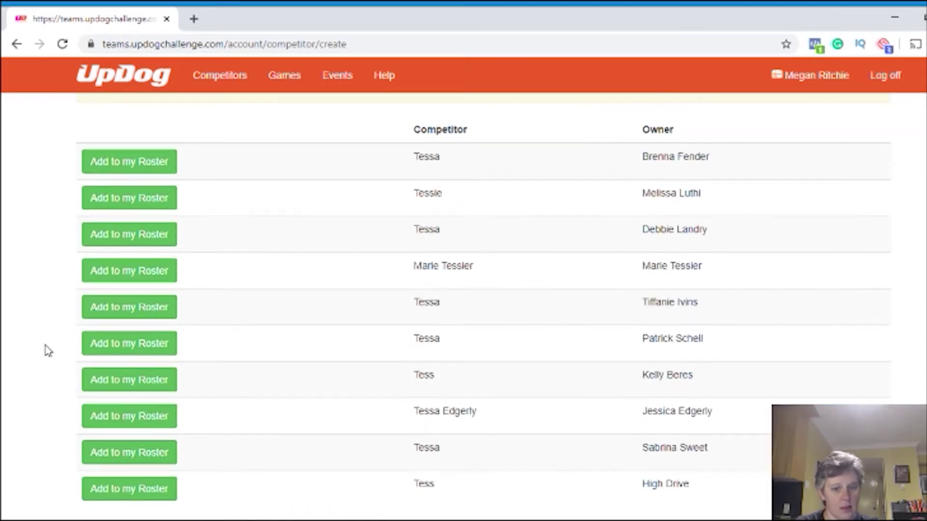
scroll(48, 351, up, 3)
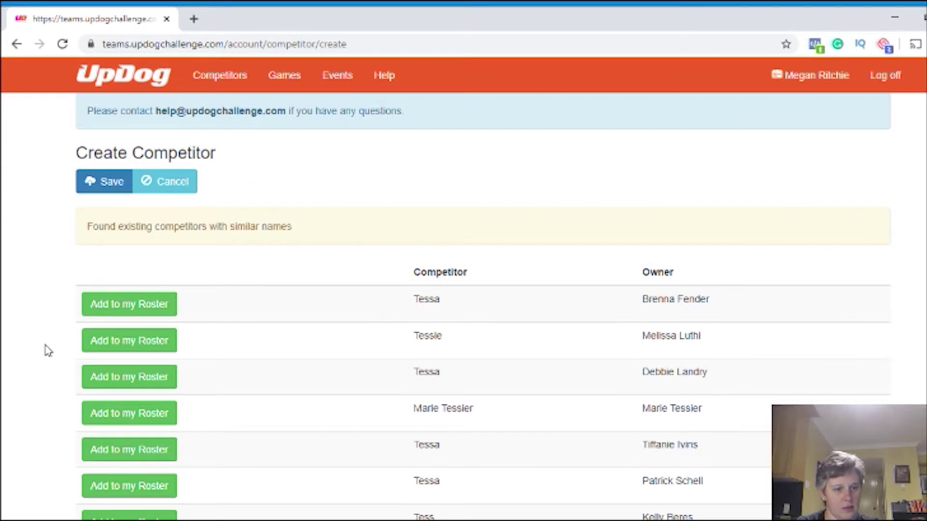
scroll(48, 351, down, 9)
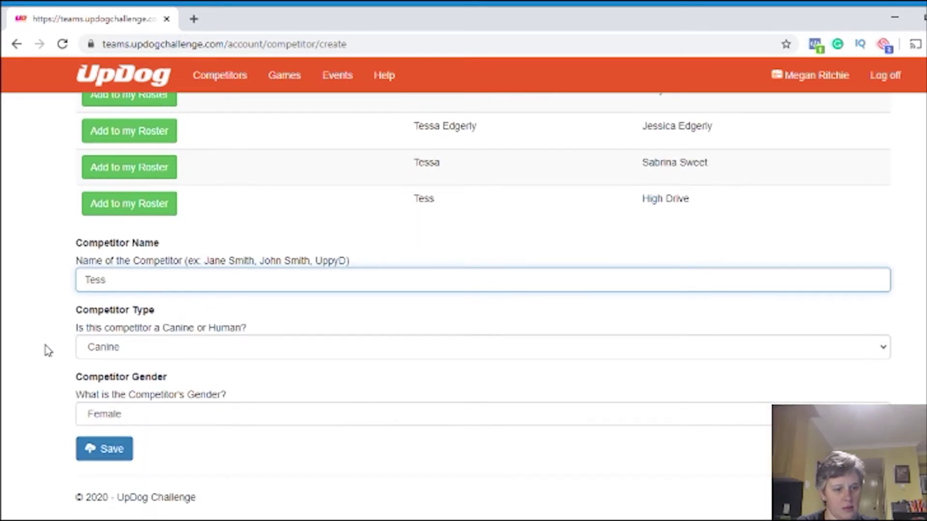
click(104, 450)
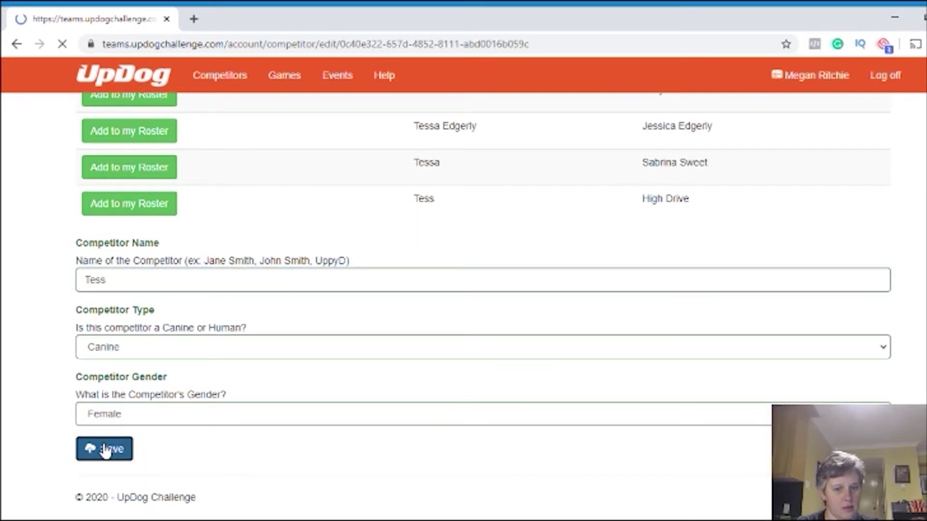
scroll(49, 418, down, 4)
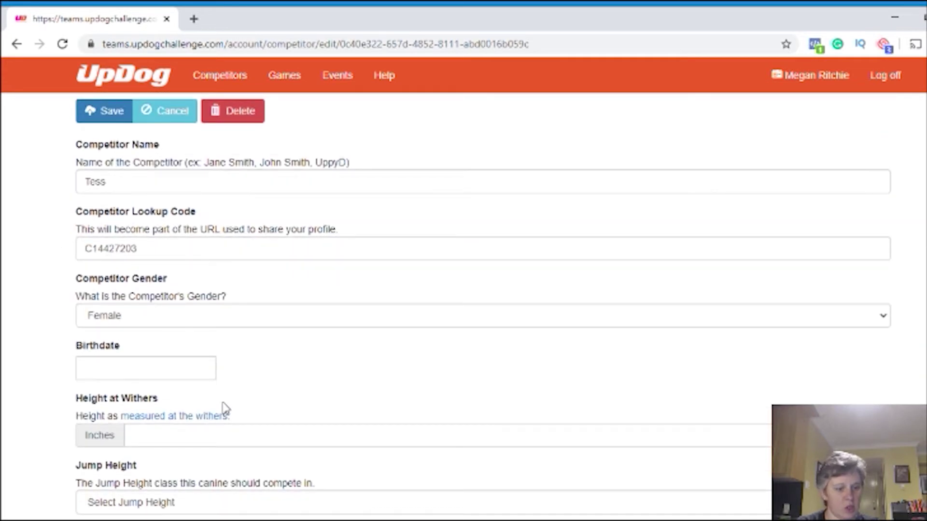
scroll(257, 380, down, 1)
click(155, 297)
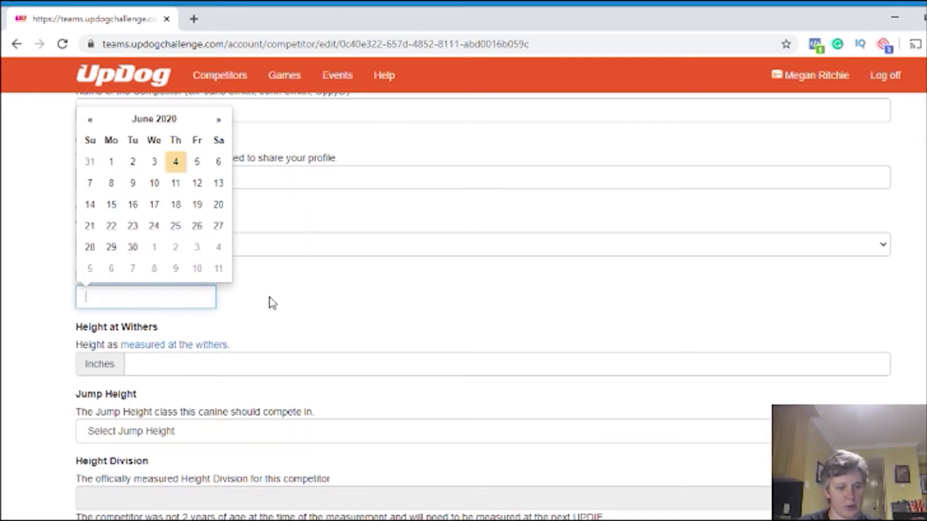
click(162, 125)
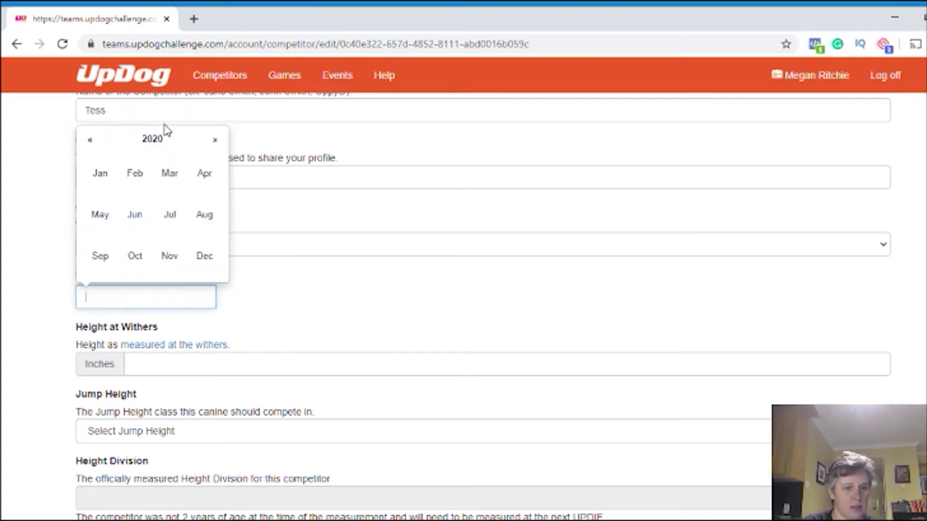
click(90, 144)
click(90, 144)
click(89, 144)
click(90, 144)
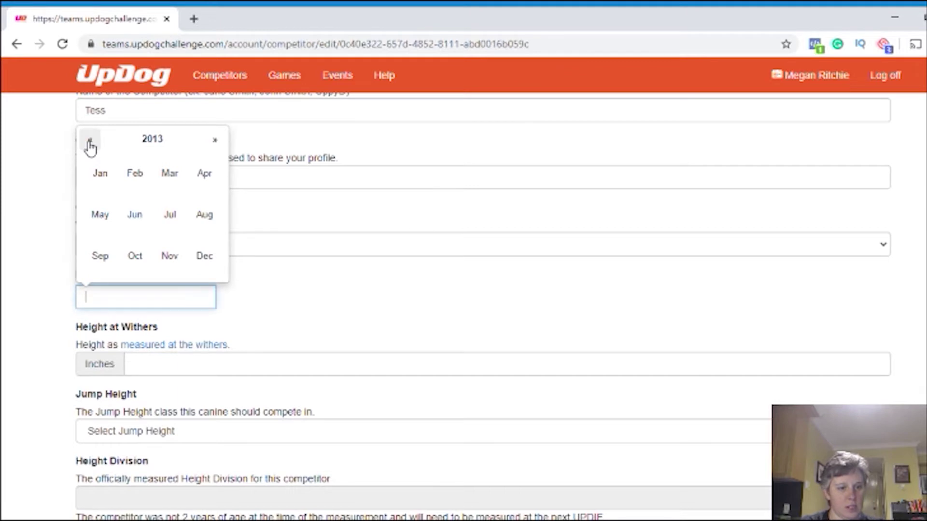
click(90, 144)
click(90, 143)
click(138, 229)
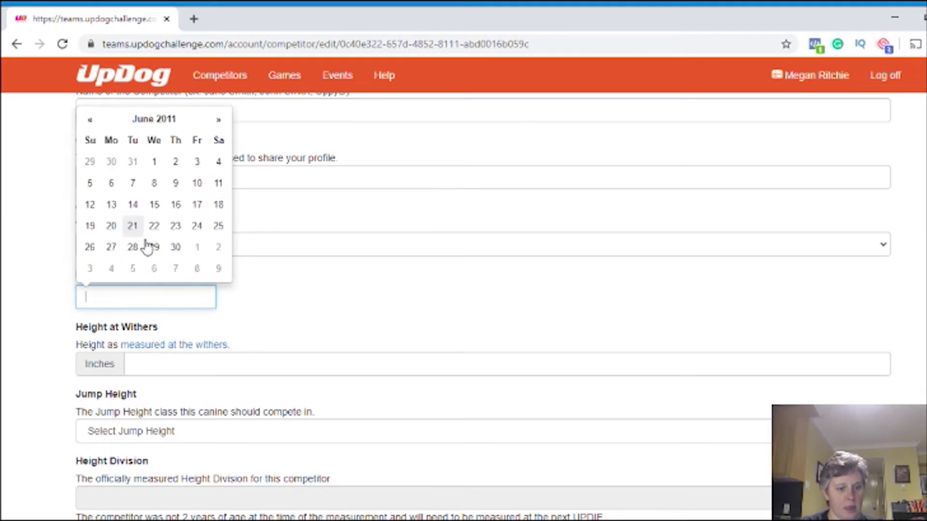
click(111, 227)
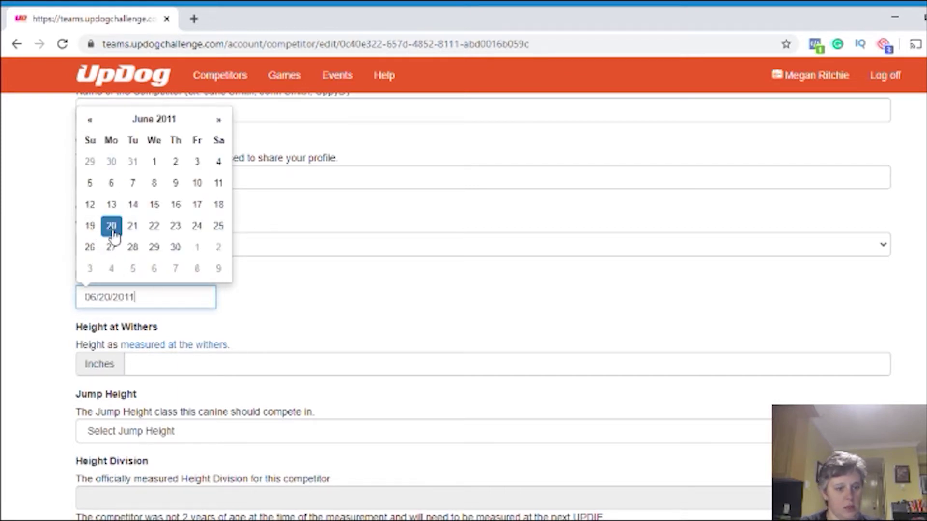
Read the withers-height measurement article, then return to the competitor form
click(197, 365)
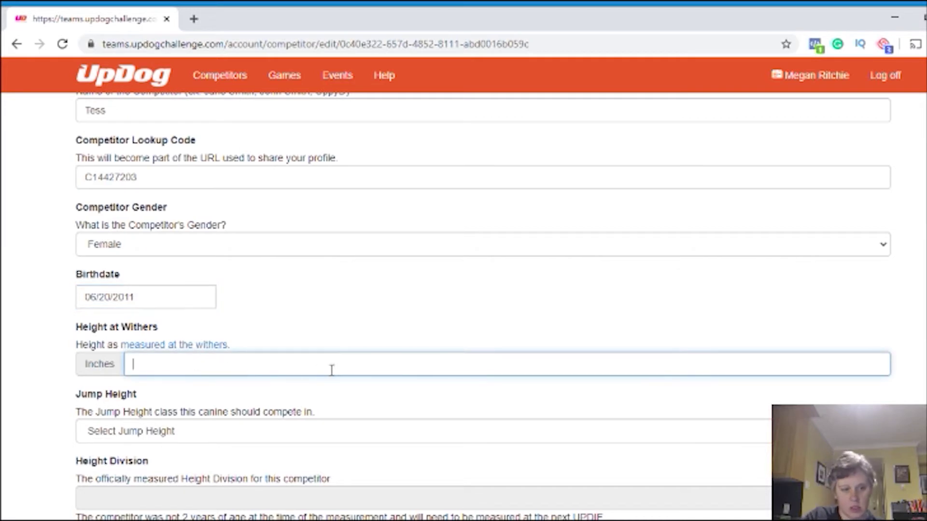
click(196, 346)
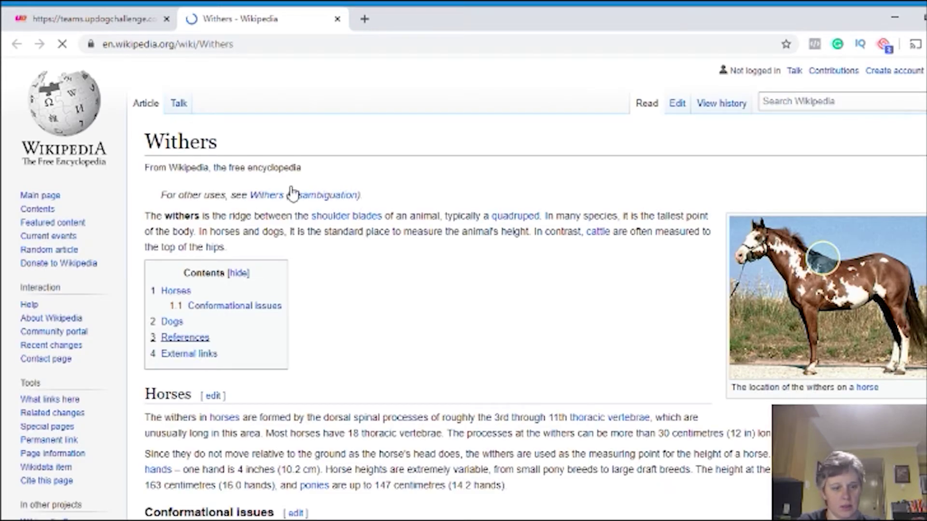
click(338, 20)
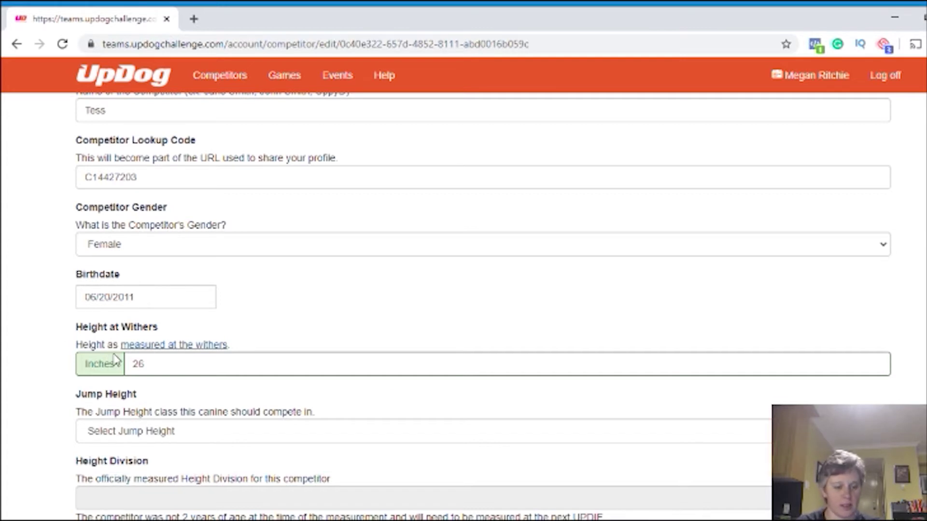
Choose Tess's jump height class, save her details, and go to the Teams list
click(166, 437)
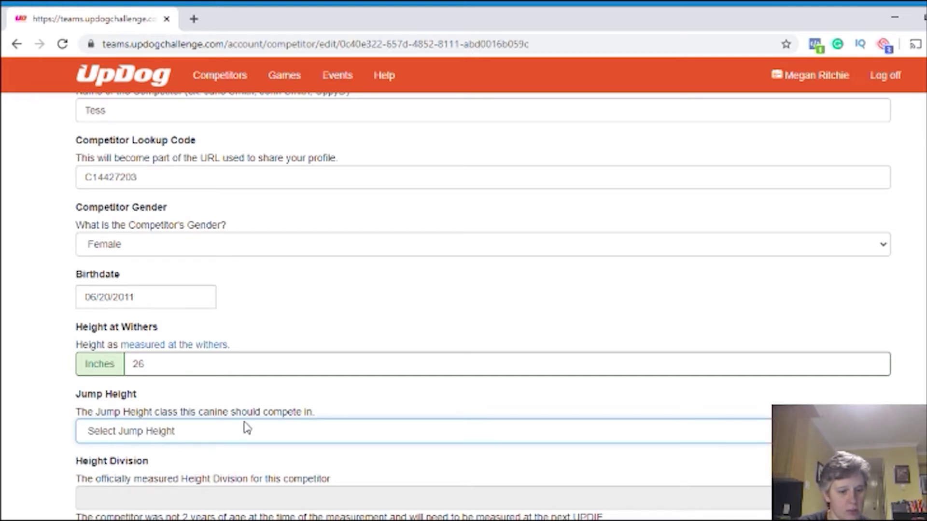
scroll(245, 401, down, 2)
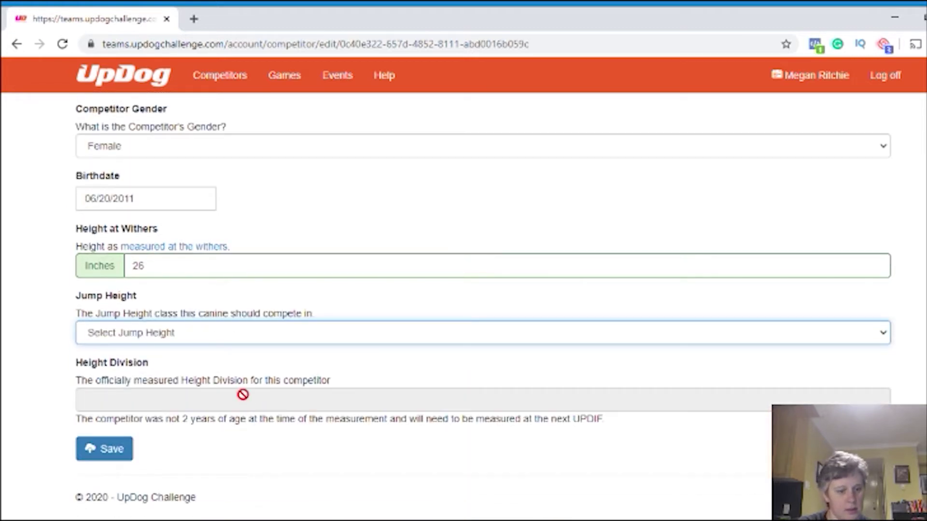
scroll(244, 397, up, 2)
scroll(212, 399, up, 1)
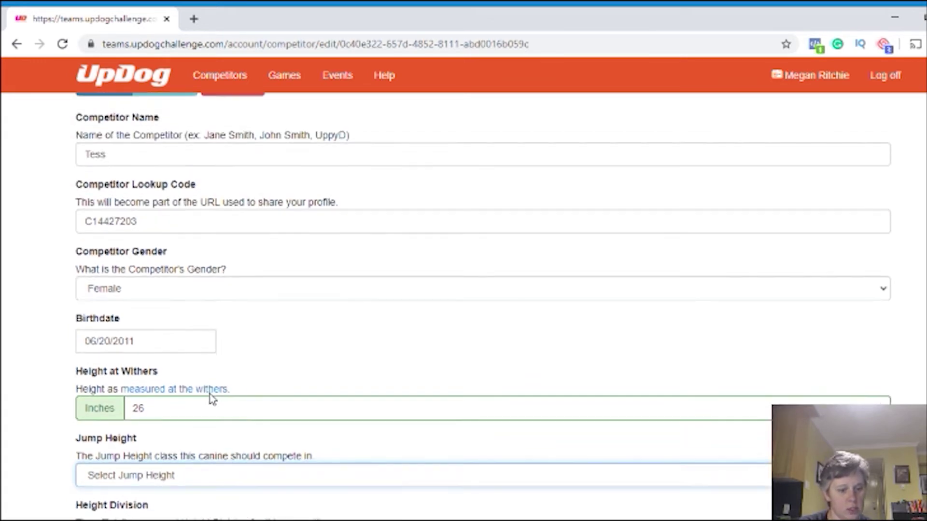
scroll(212, 399, down, 3)
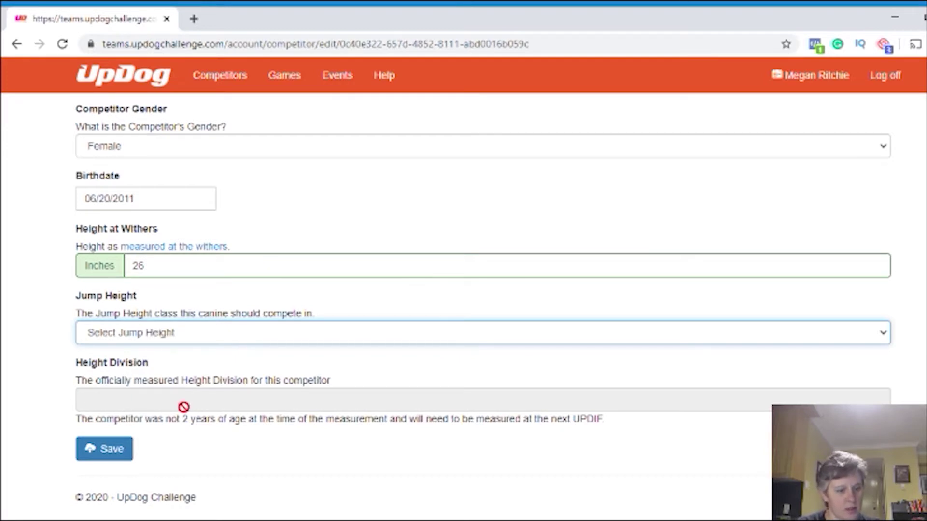
click(100, 454)
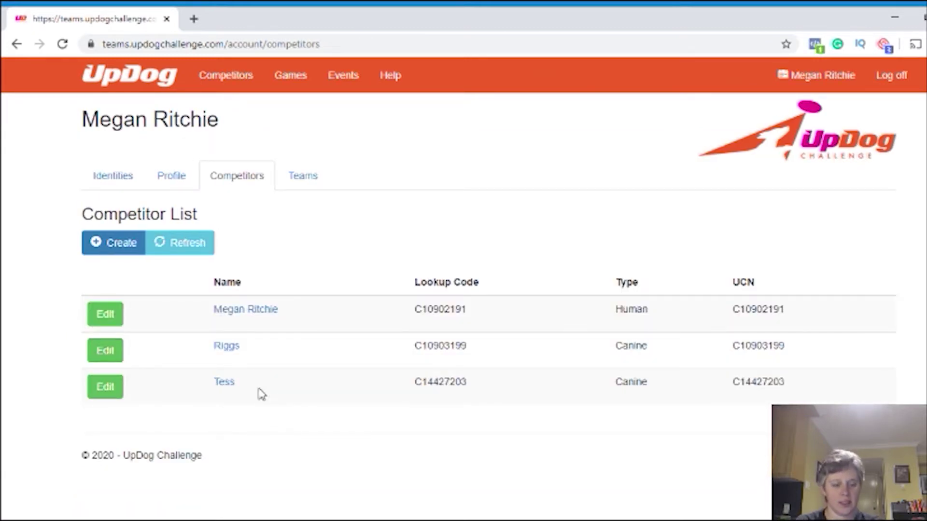
click(304, 178)
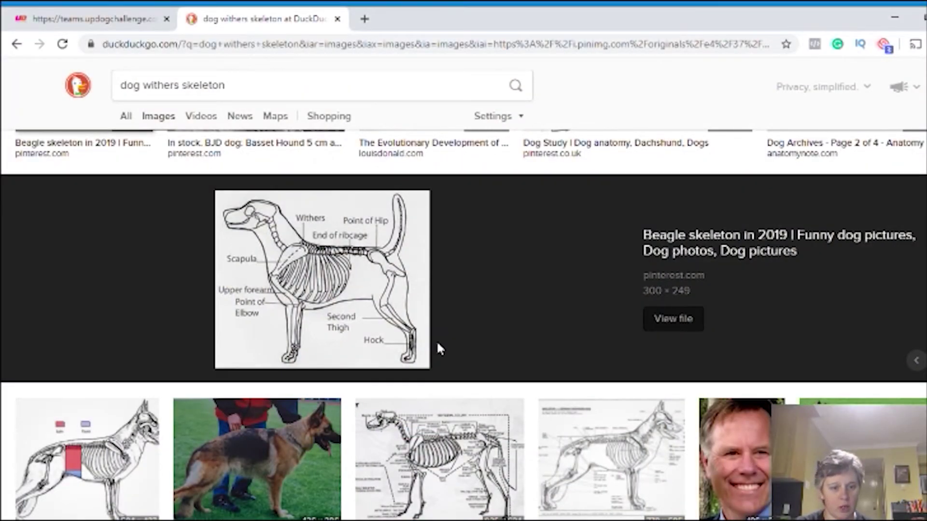
Scroll through the DuckDuckGo image results for 'dog withers skeleton'
scroll(436, 340, up, 2)
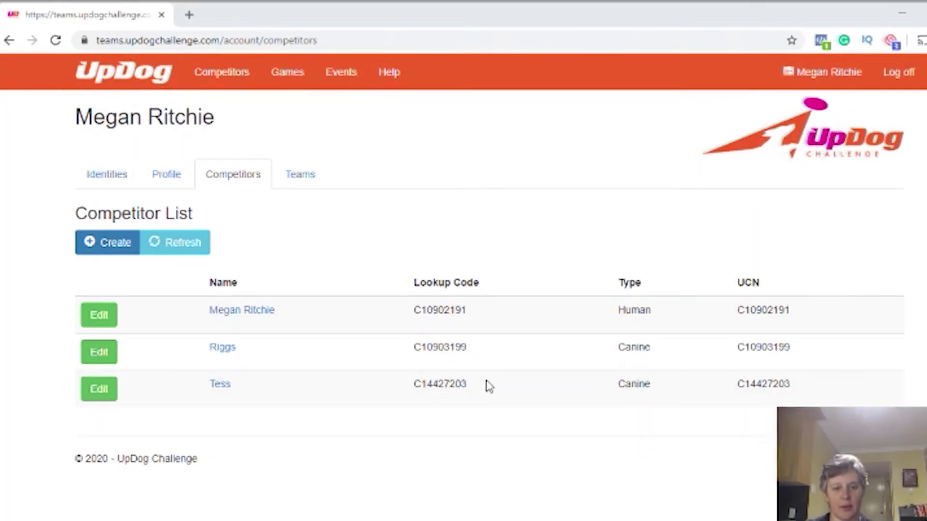
Return to the UpDog site's Team List and begin a new team
click(338, 433)
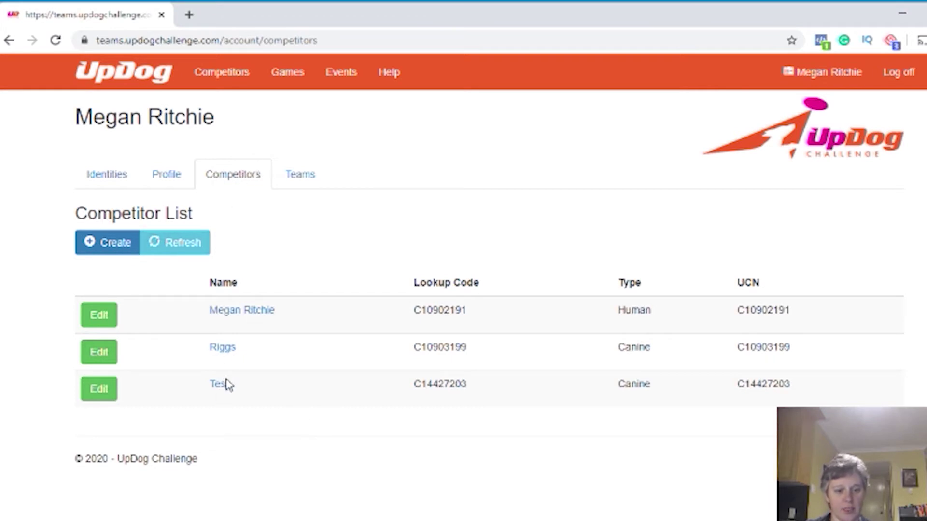
click(306, 183)
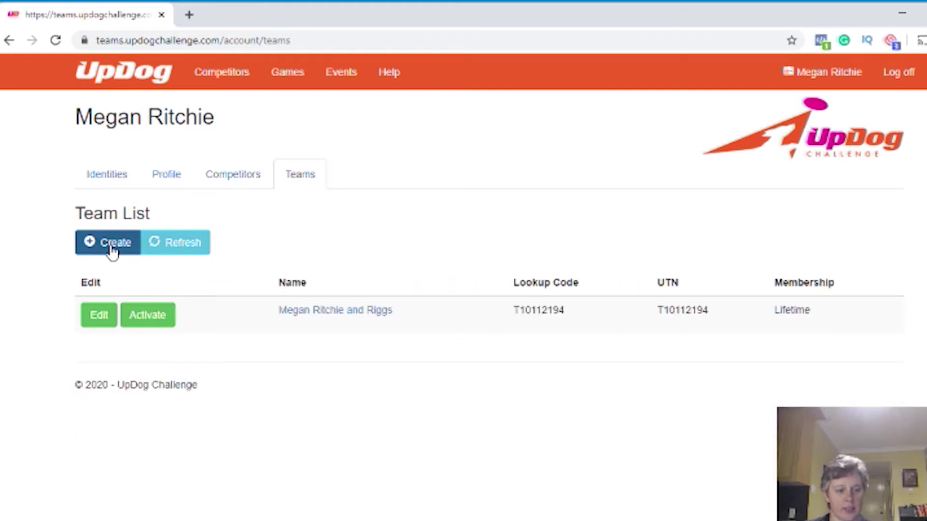
click(112, 248)
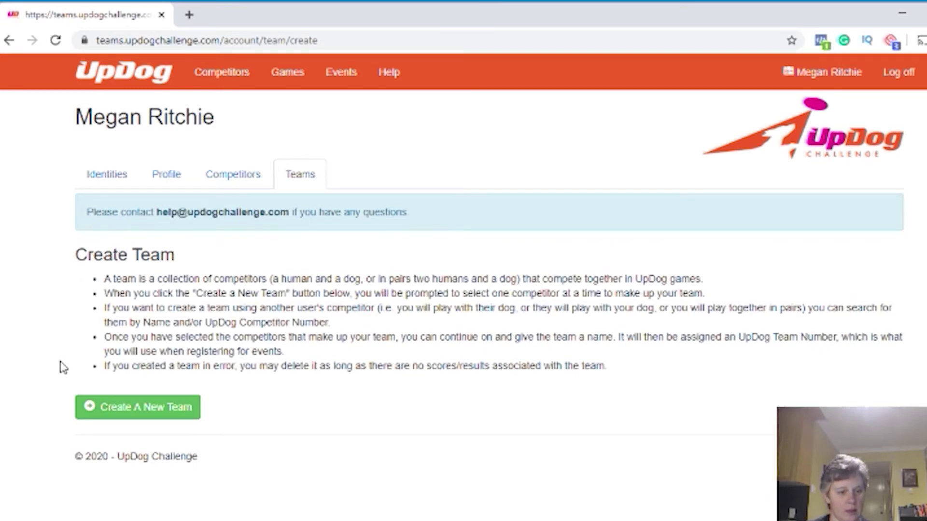
Search competitors for Tess and add her to the new team
click(153, 411)
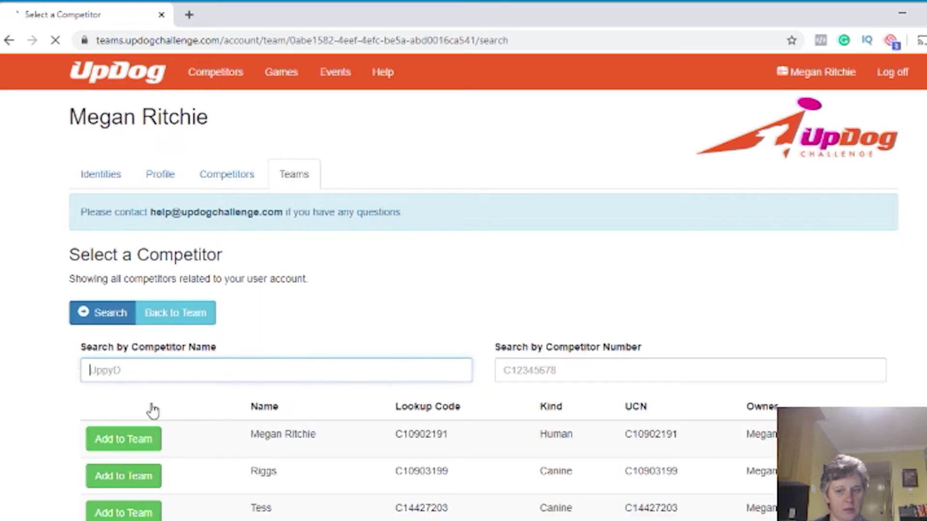
scroll(225, 425, down, 2)
scroll(228, 426, down, 1)
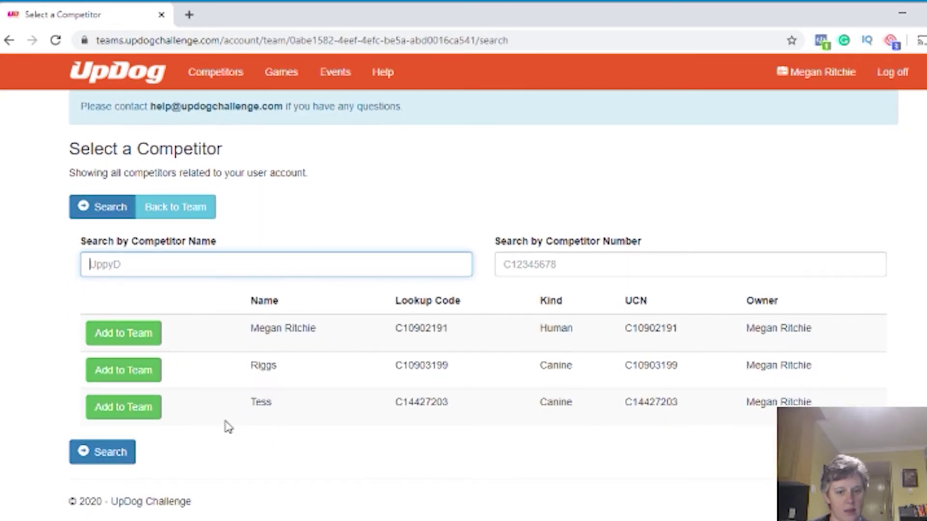
text(Tess)
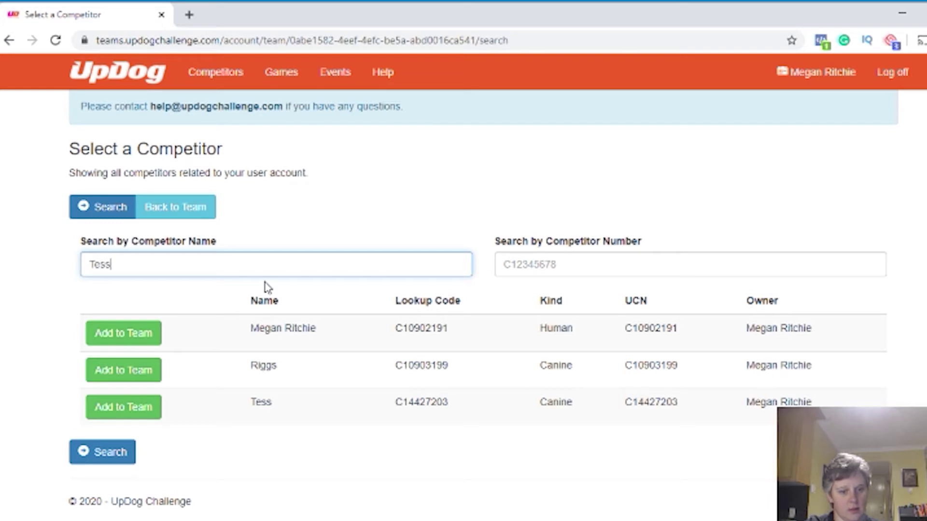
key(Tab)
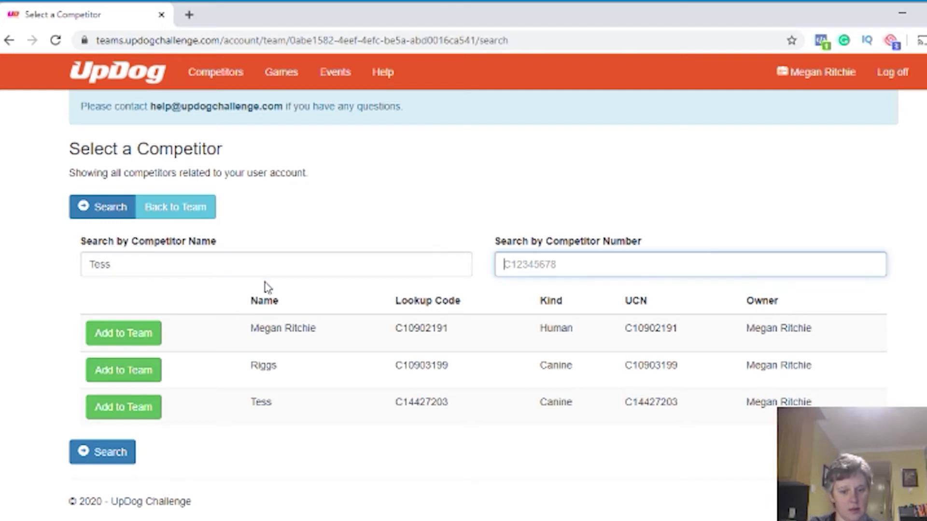
click(119, 410)
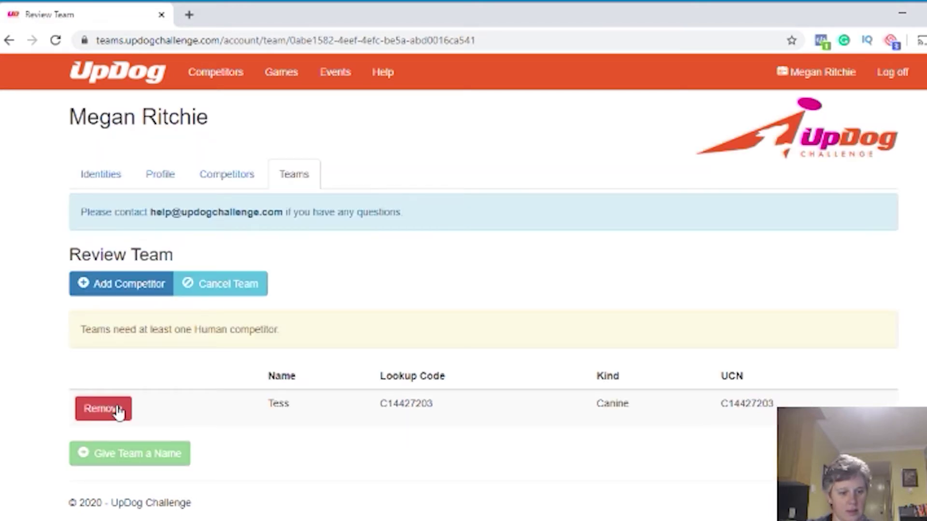
Add the account's human competitor to the team as well
click(137, 284)
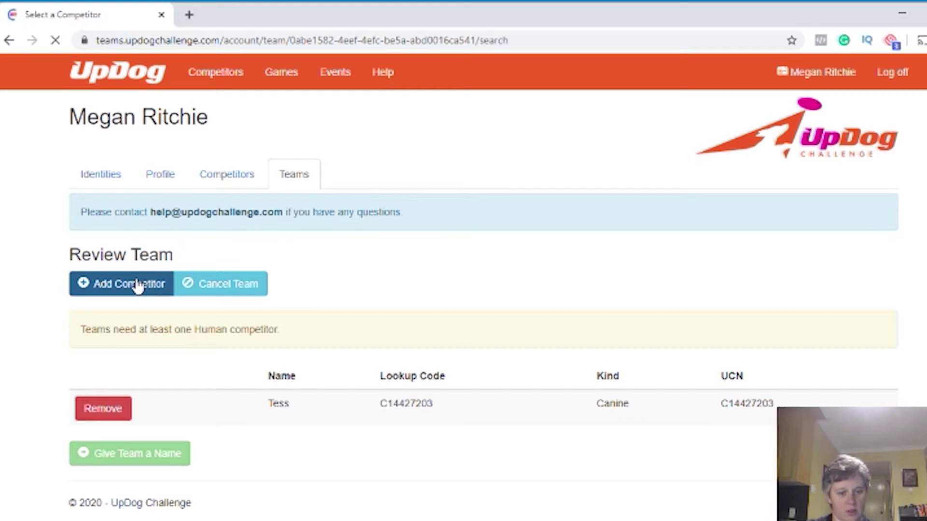
scroll(308, 402, down, 1)
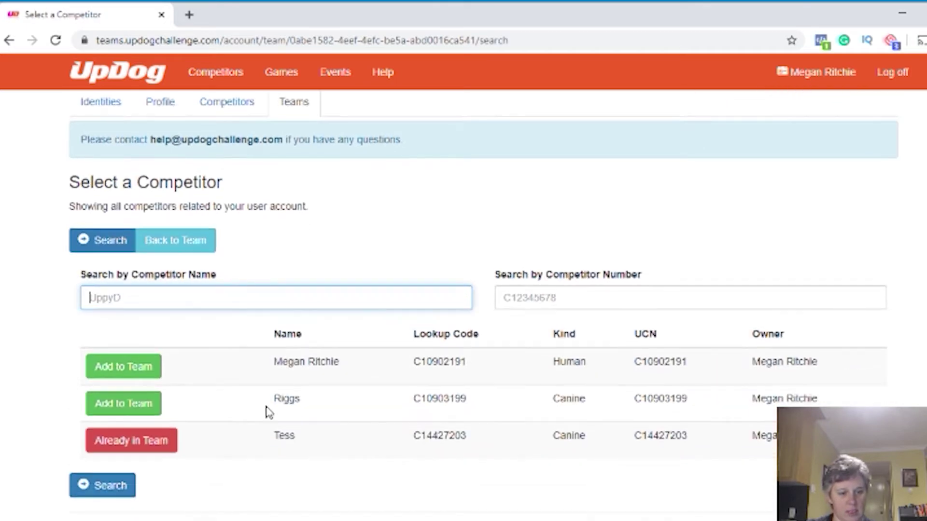
click(128, 366)
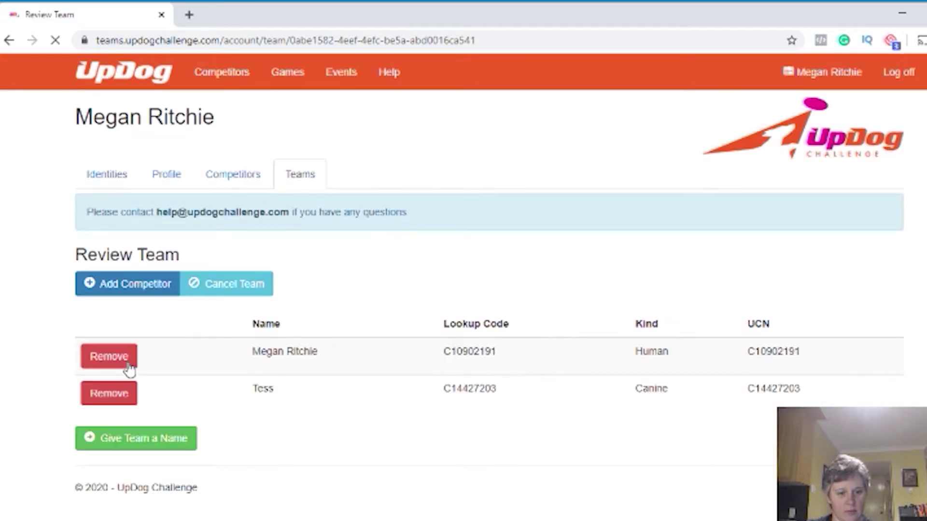
Save the new team under its prefilled team name
click(152, 446)
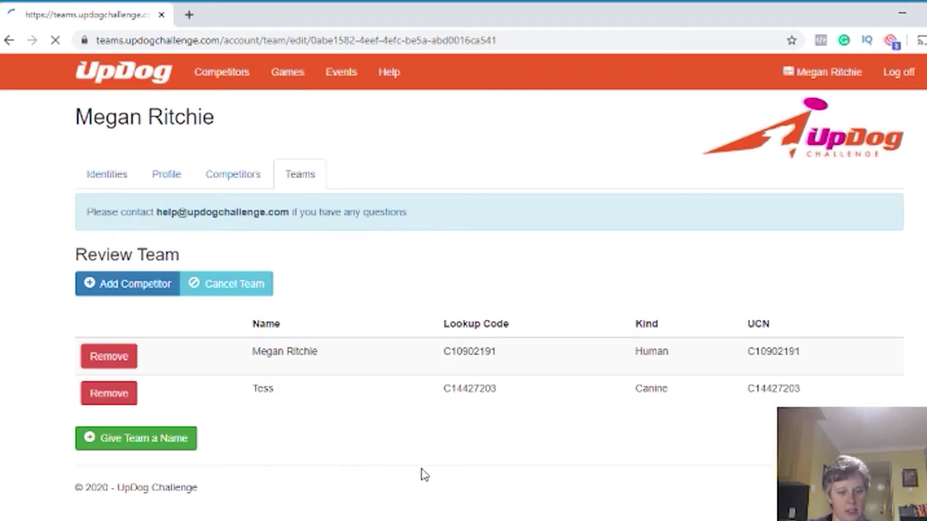
scroll(420, 381, down, 2)
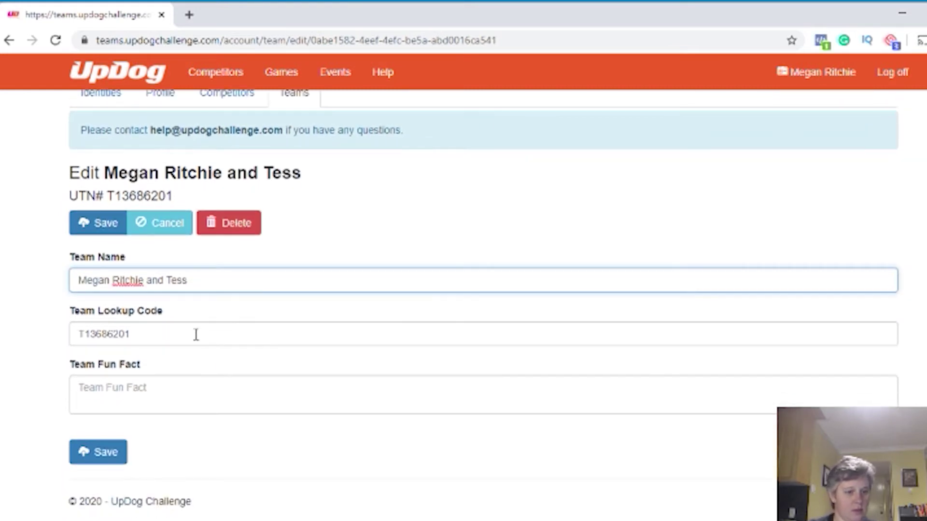
click(85, 458)
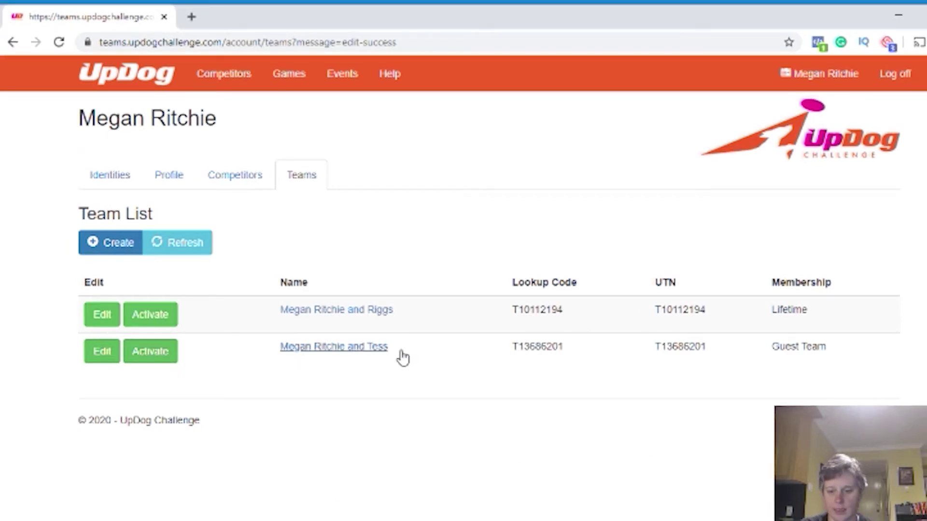
Pay the $10.00 lifetime activation for team T13686201 by credit card and return to the Team List
click(150, 352)
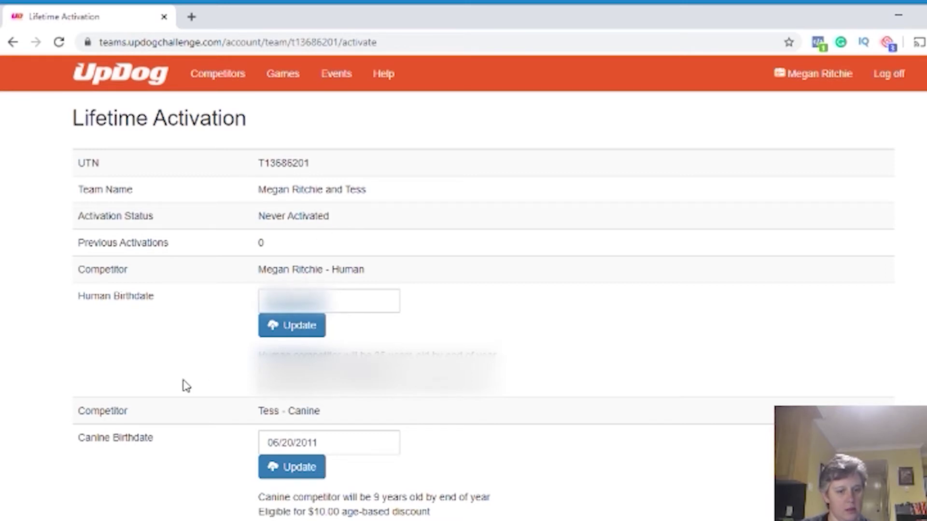
scroll(186, 386, down, 3)
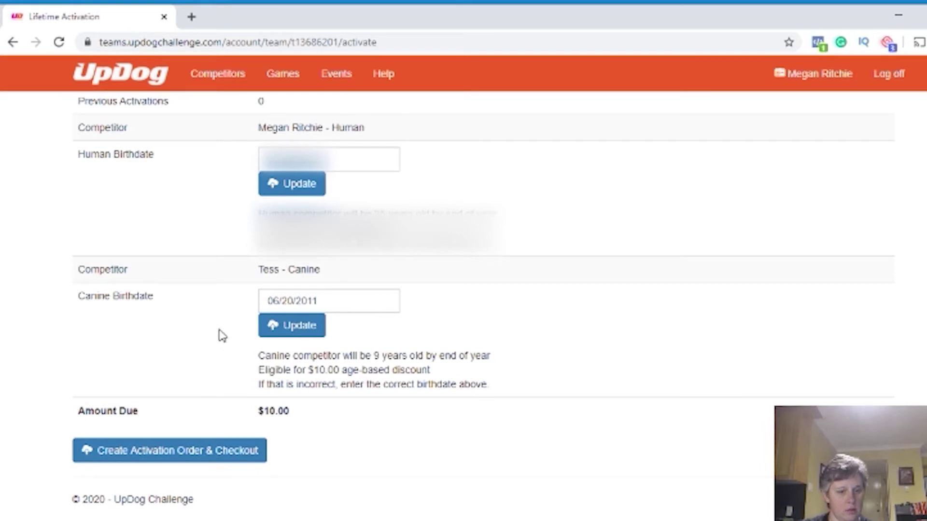
click(177, 457)
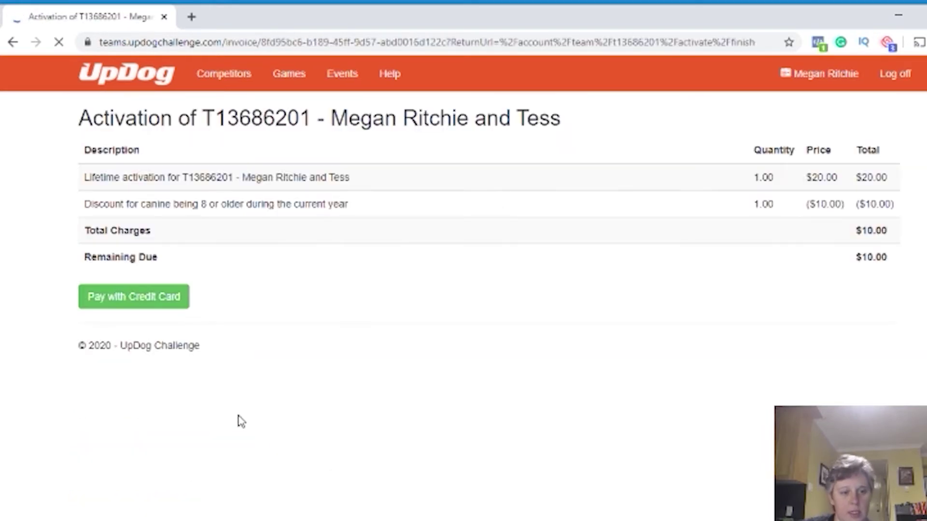
click(152, 304)
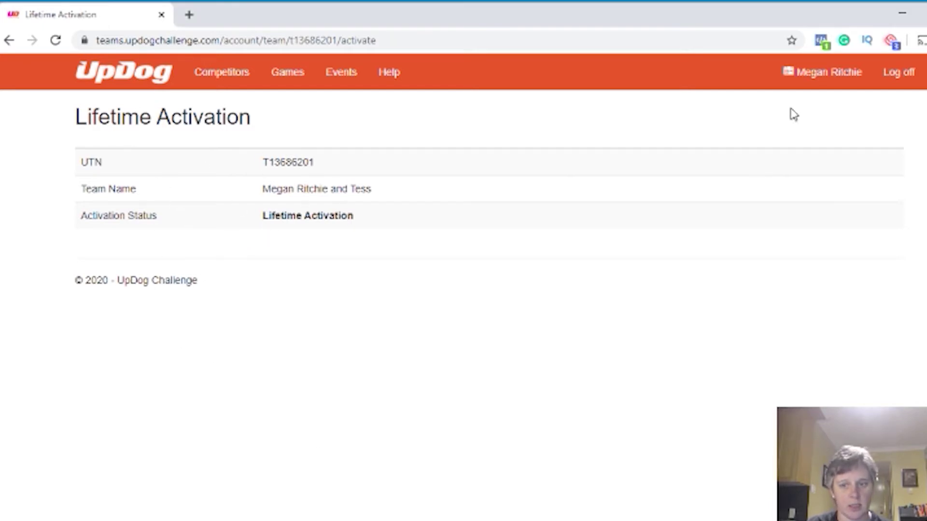
click(841, 81)
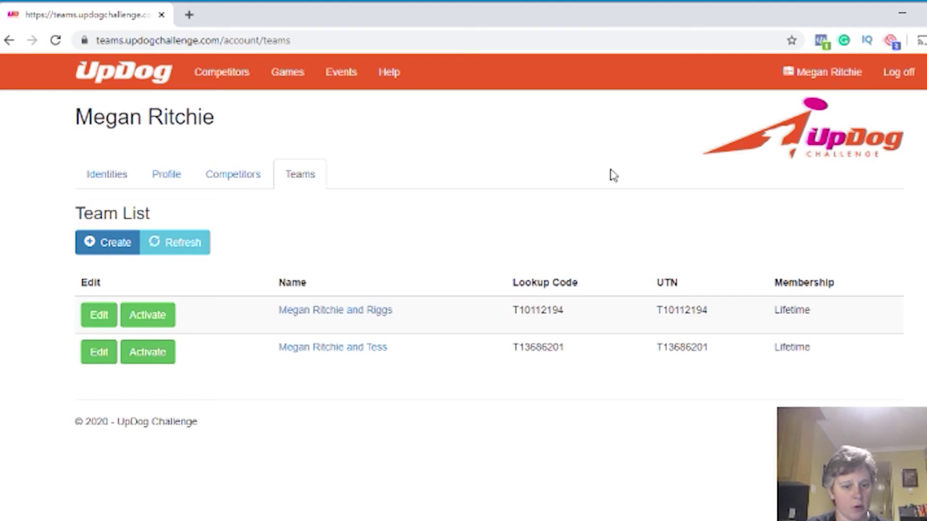
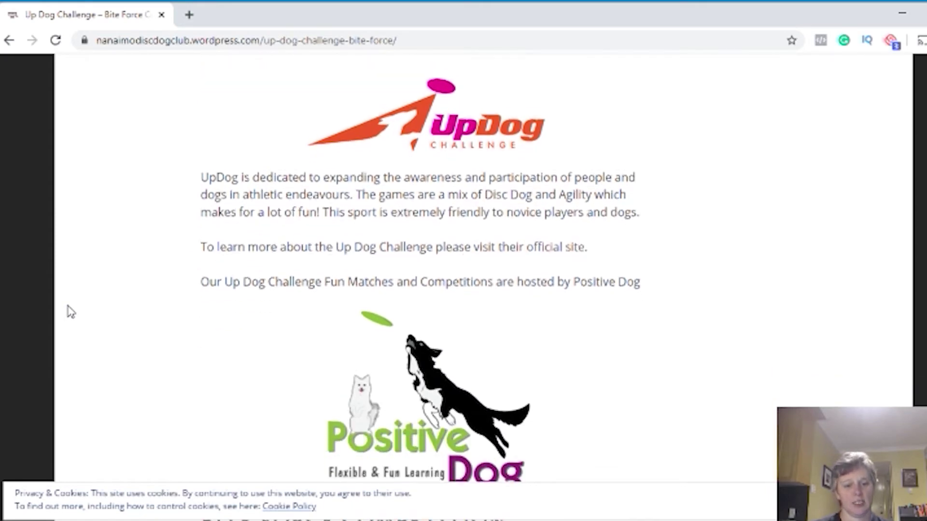
Read through the Bite Force event details, then follow the Register Here link
scroll(66, 305, up, 6)
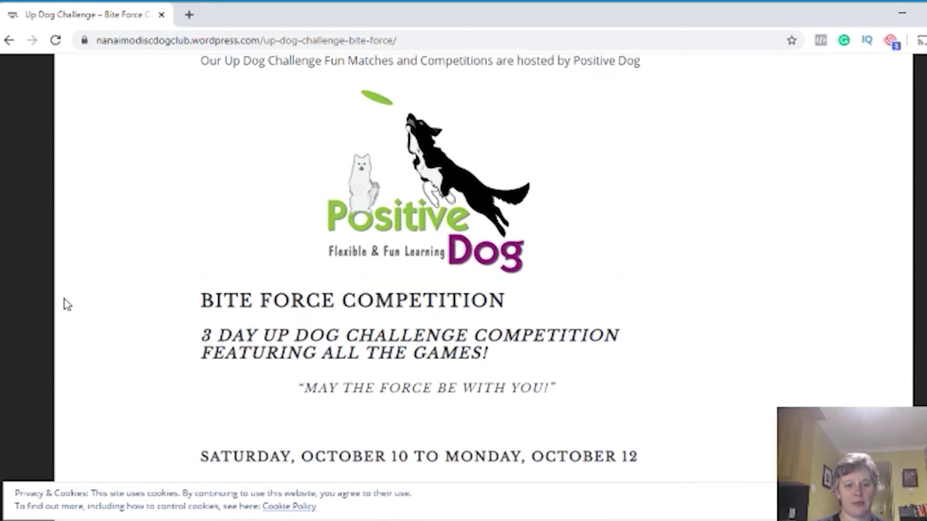
scroll(65, 304, down, 6)
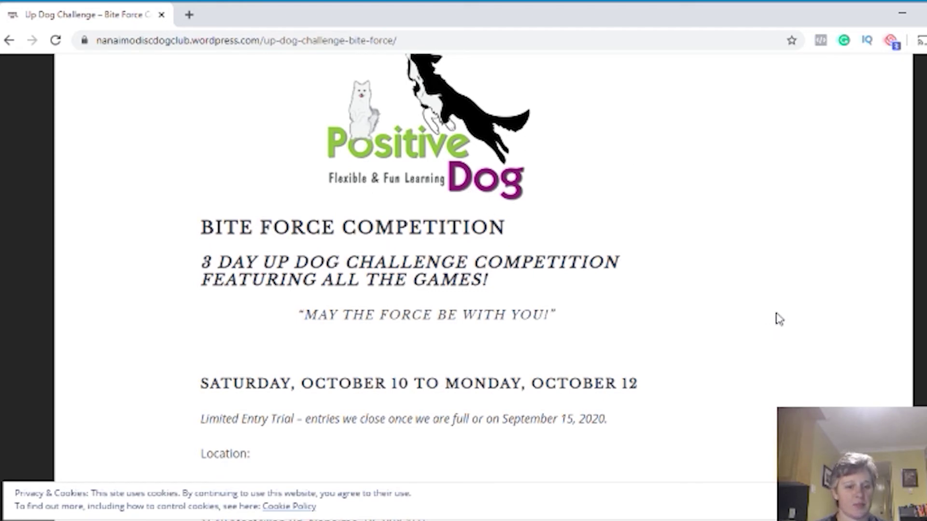
scroll(777, 318, down, 2)
scroll(779, 318, down, 2)
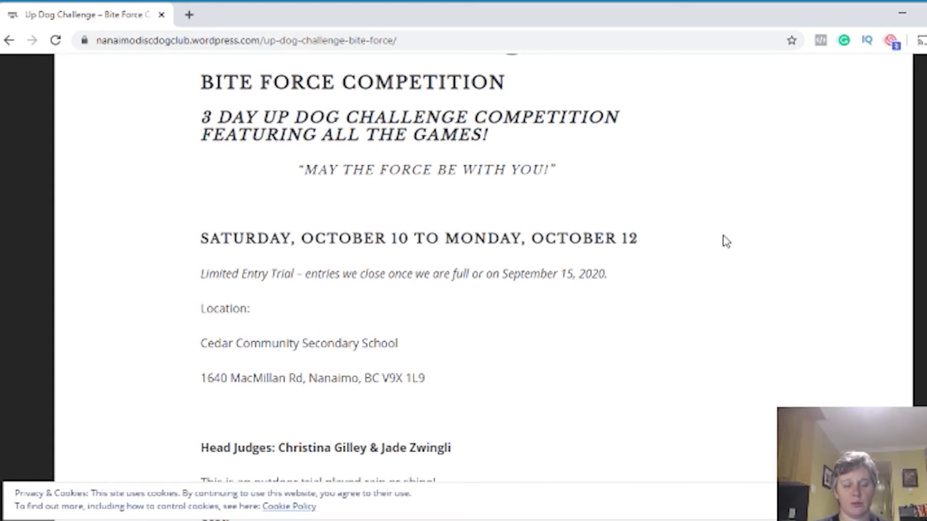
scroll(717, 236, down, 2)
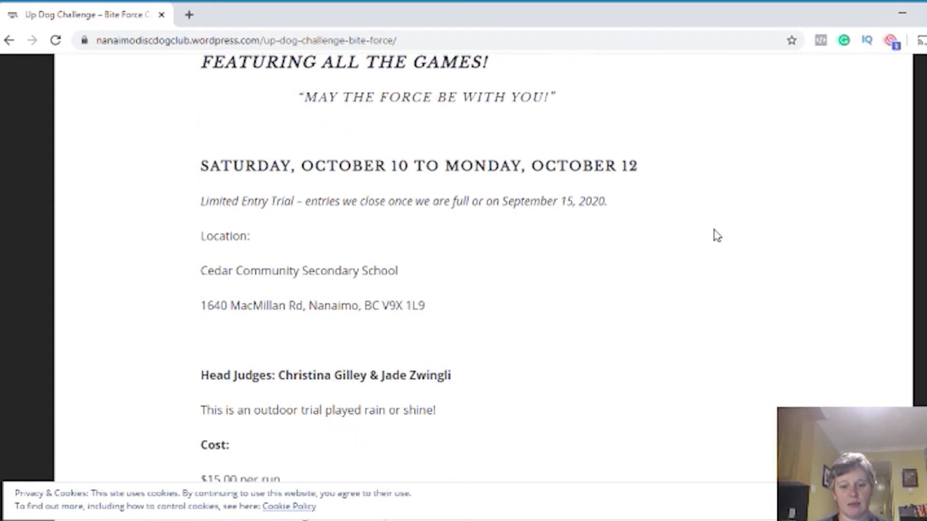
scroll(717, 235, down, 2)
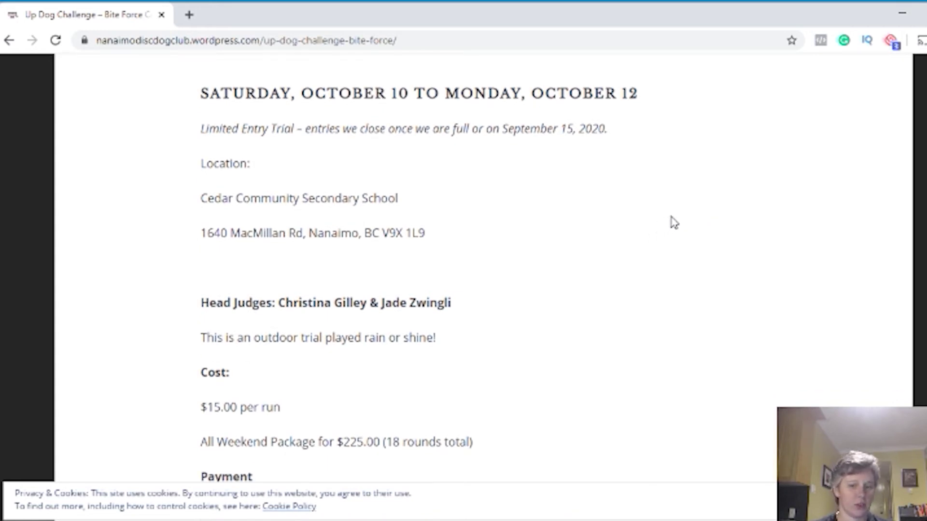
scroll(675, 223, down, 4)
scroll(674, 223, down, 4)
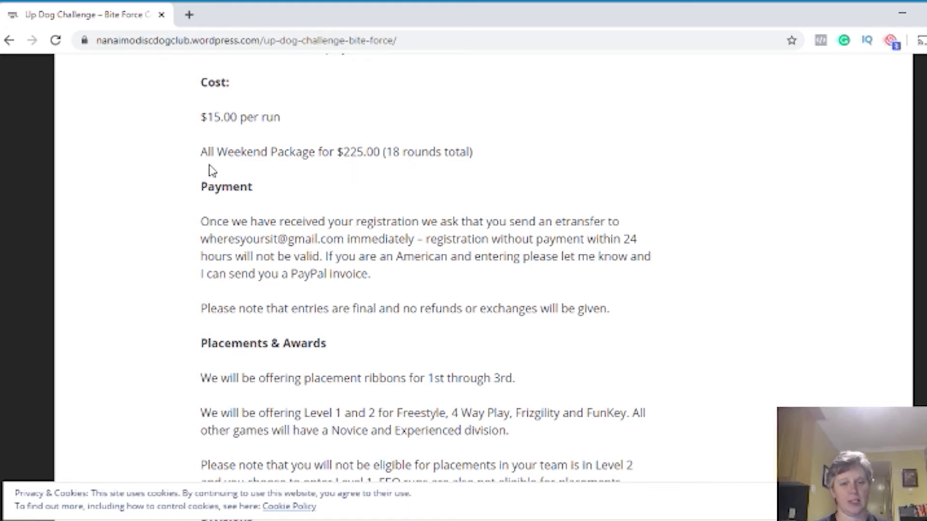
scroll(152, 155, down, 2)
scroll(153, 156, up, 3)
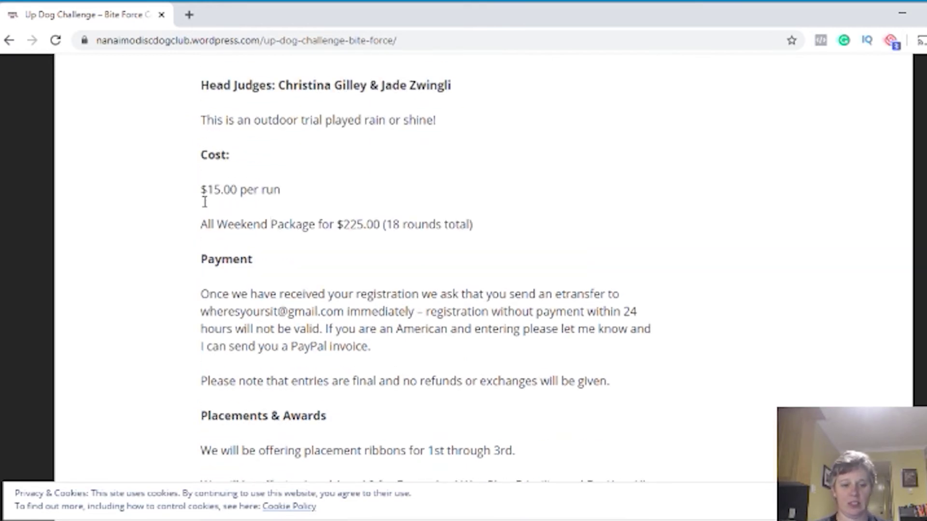
scroll(200, 213, down, 3)
scroll(200, 214, down, 11)
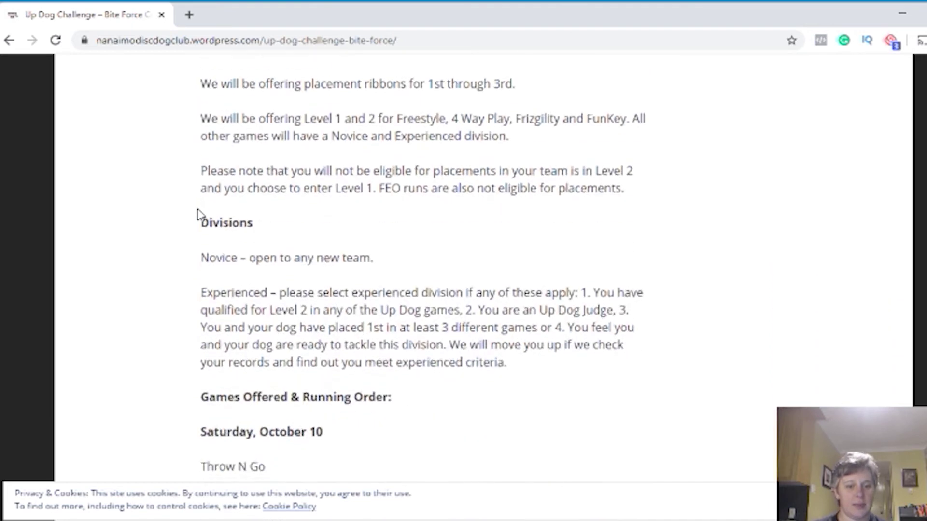
scroll(201, 212, down, 3)
scroll(199, 213, up, 3)
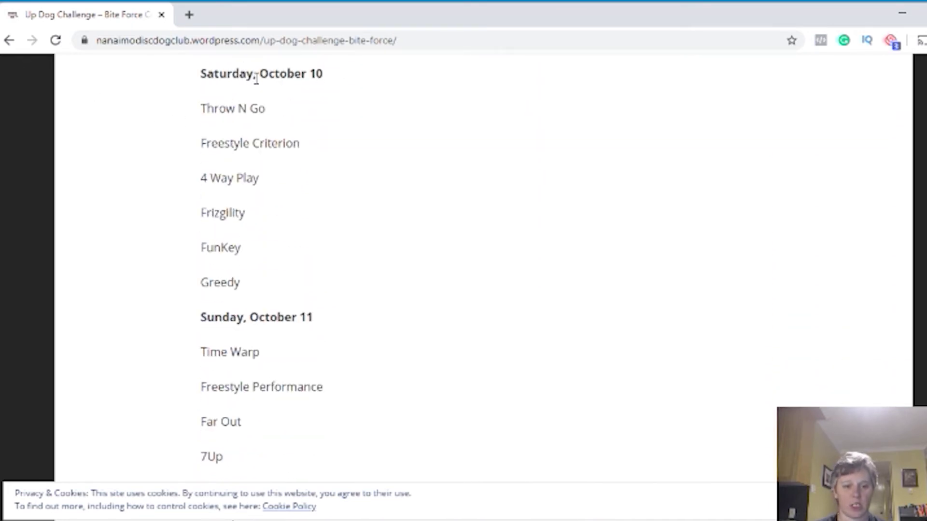
scroll(143, 337, down, 3)
scroll(141, 336, down, 9)
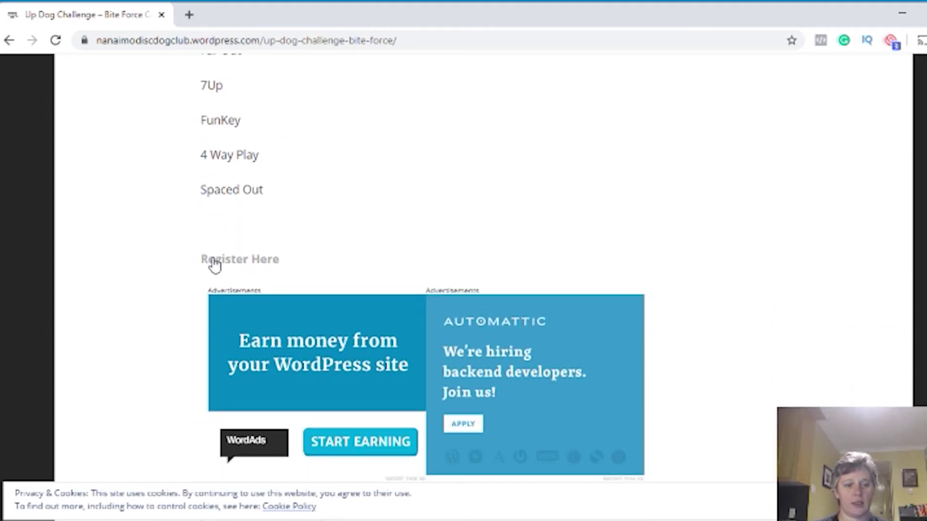
click(215, 263)
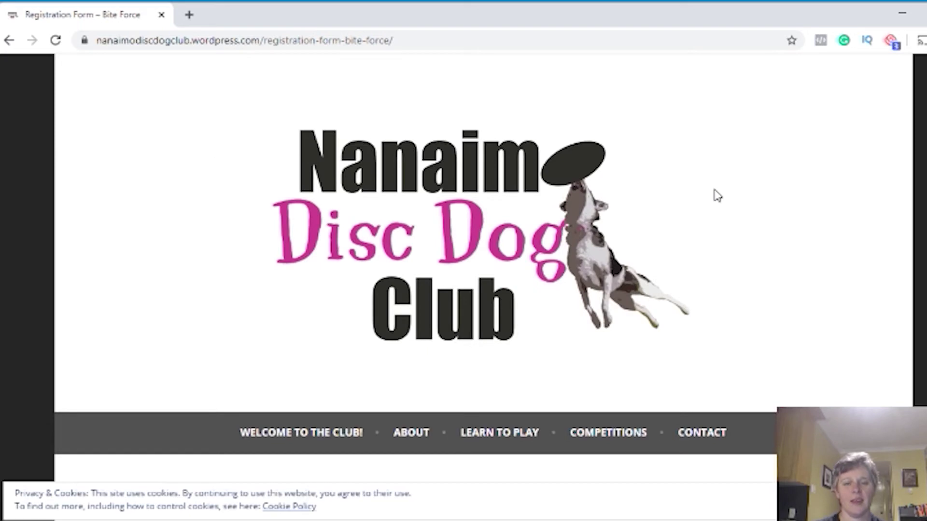
Scroll the Bite Force registration form past the costs and jump heights to the Name field
scroll(718, 195, down, 8)
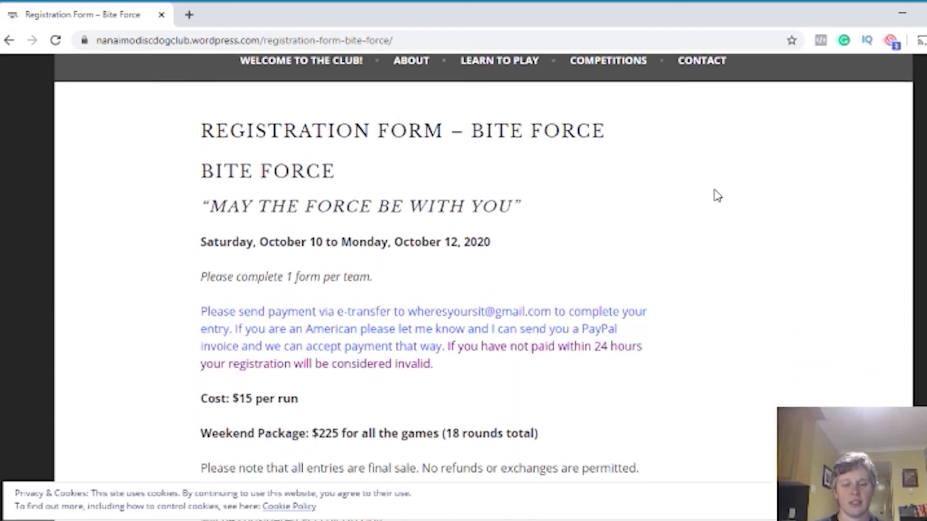
scroll(717, 195, down, 1)
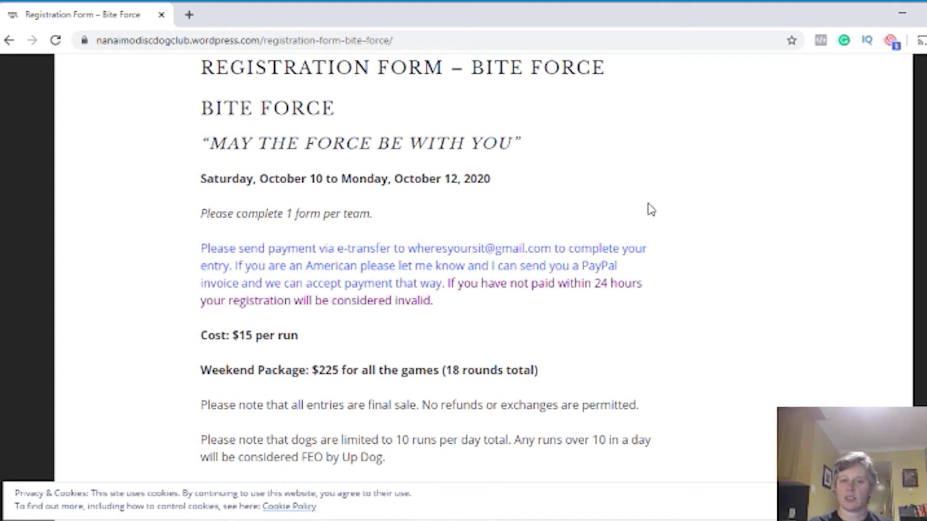
scroll(651, 209, down, 5)
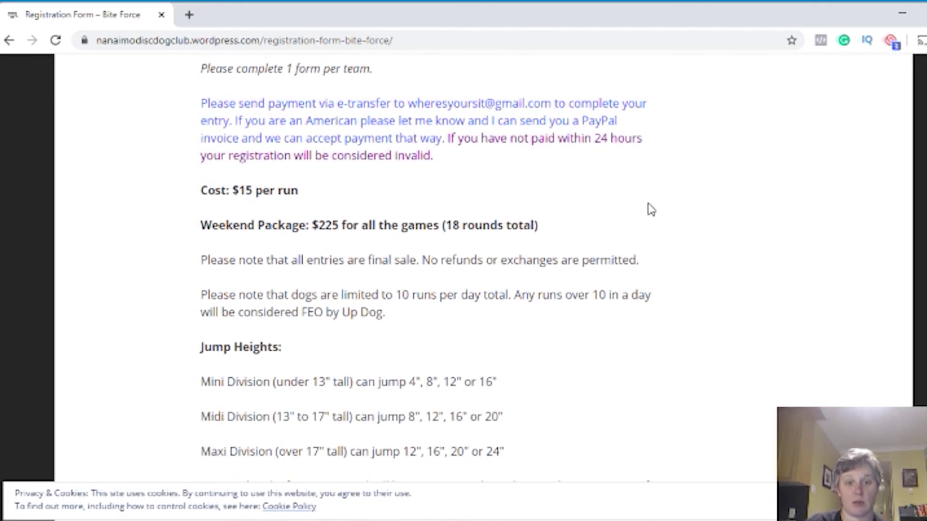
scroll(697, 238, down, 6)
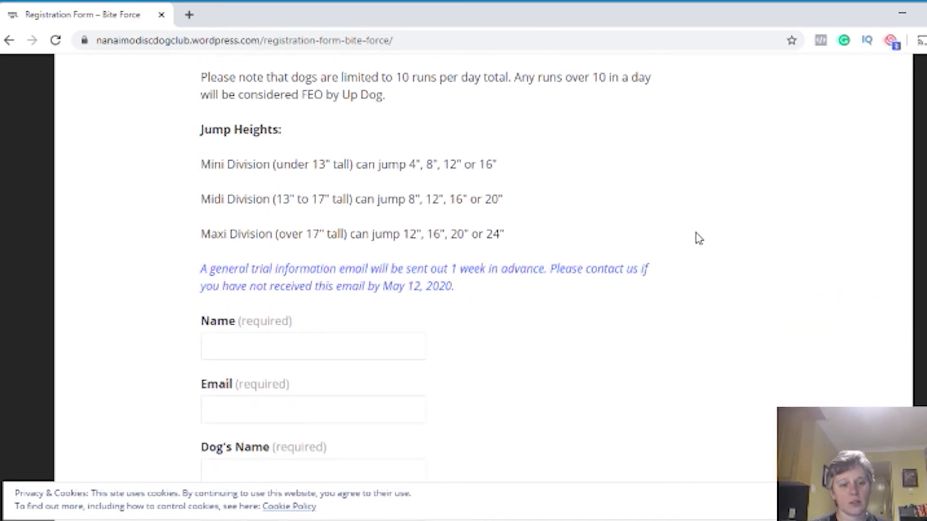
Enter the handler's full name and e-mail address, correcting a typo in the e-mail
click(269, 204)
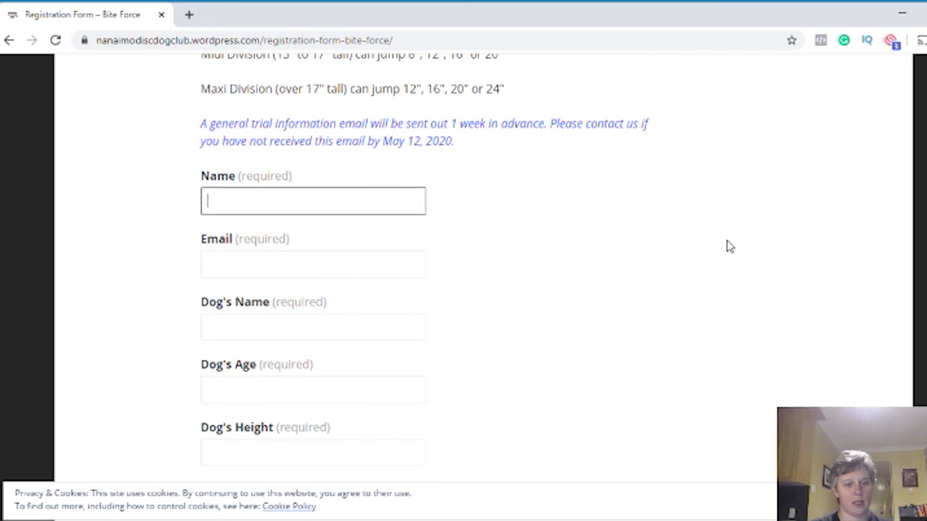
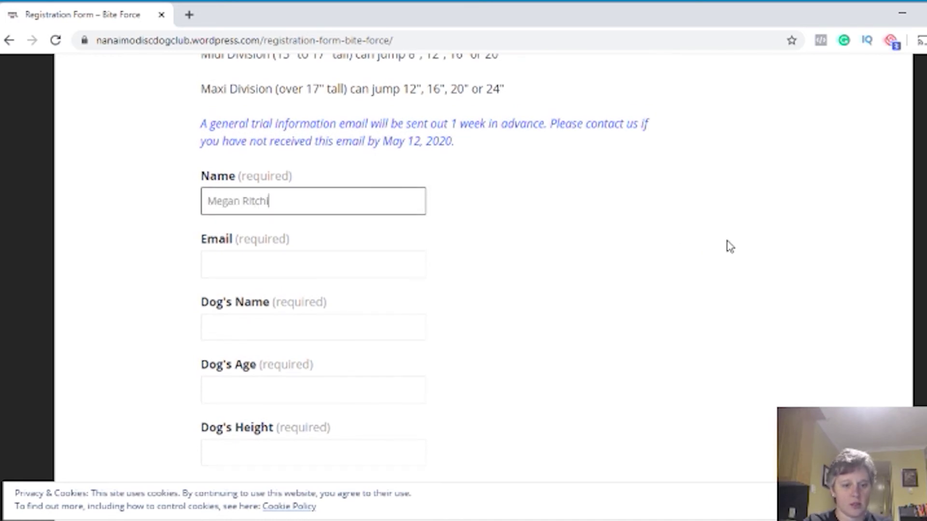
key(Tab)
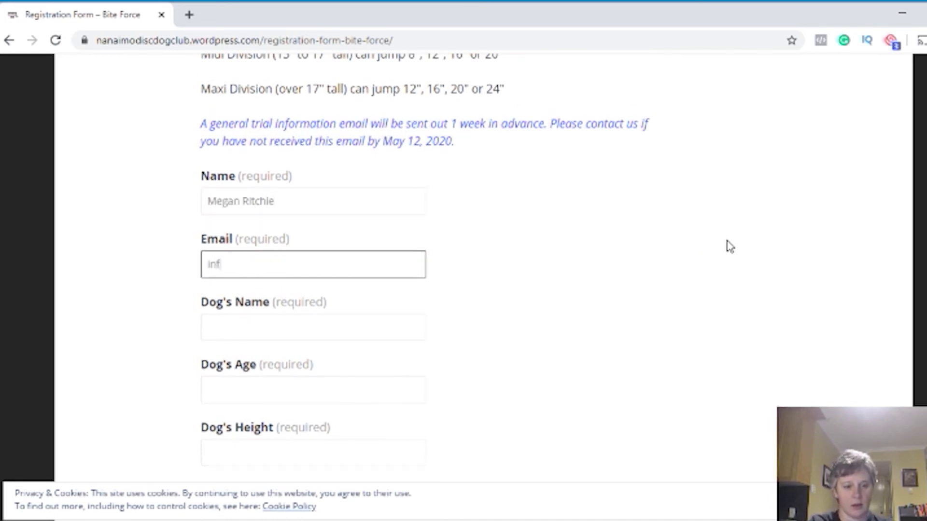
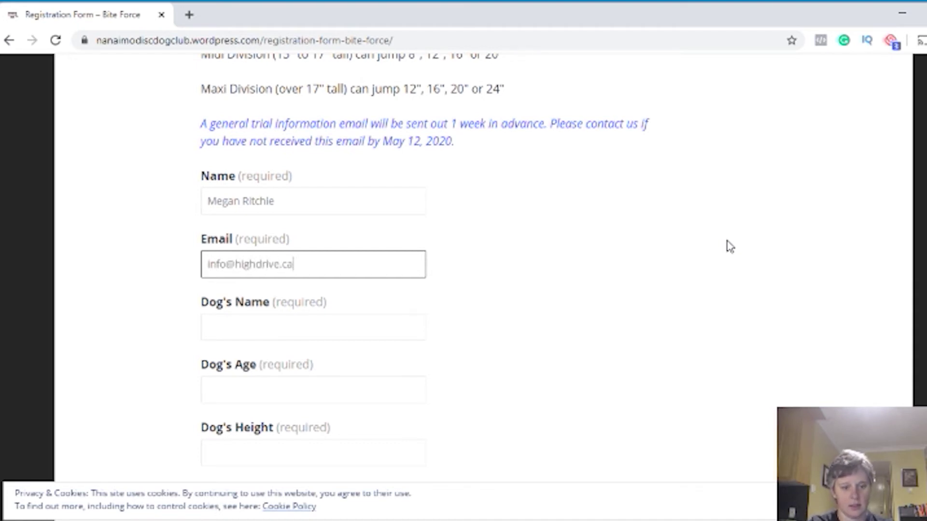
key(Tab)
Enter dog Riggs, aged 3, with a height of 28"
text(Rig)
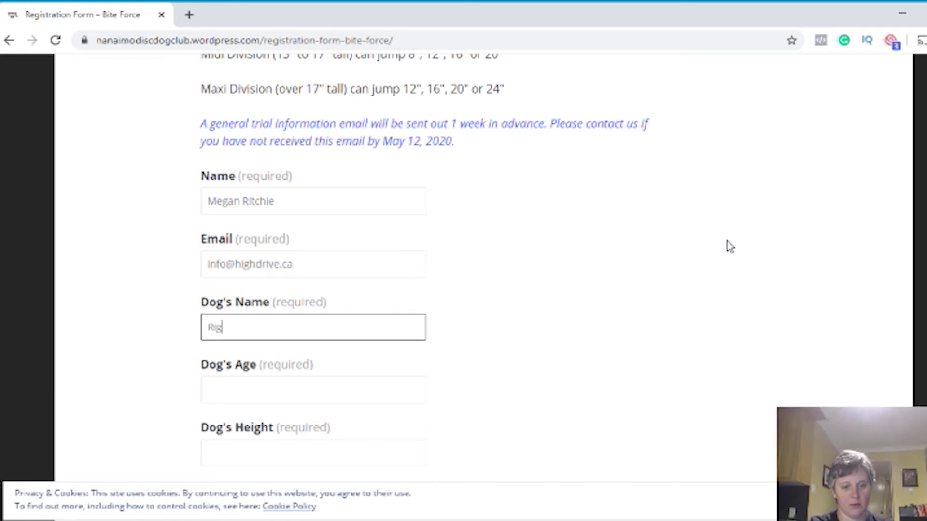
text(gs)
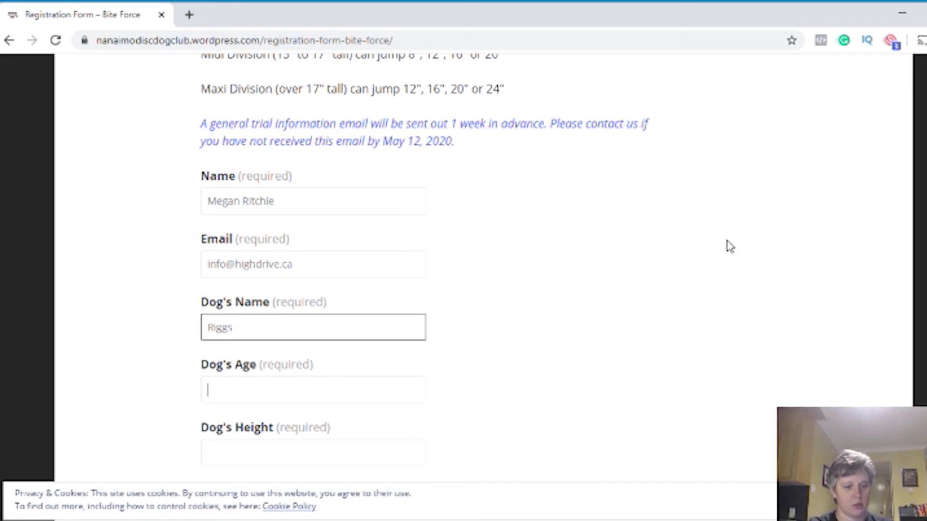
key(Tab)
text(3)
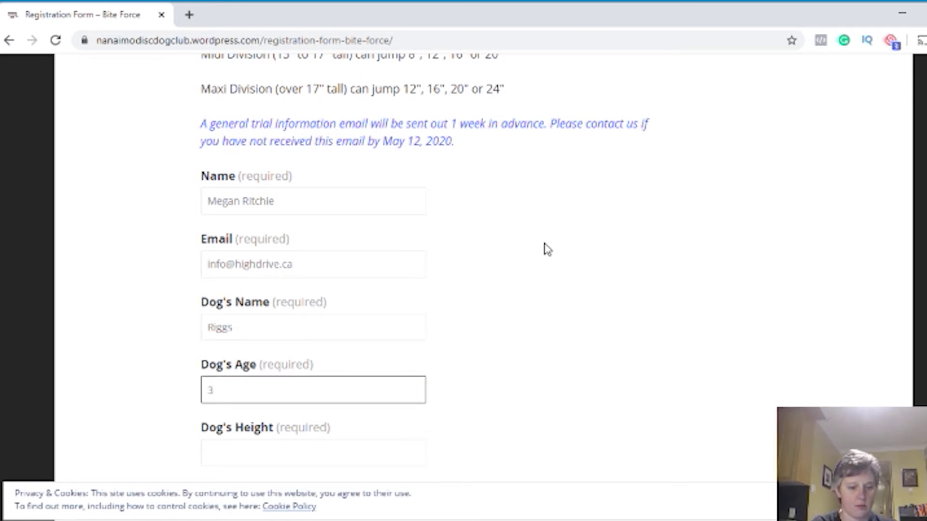
scroll(560, 263, down, 3)
click(380, 314)
text(28)
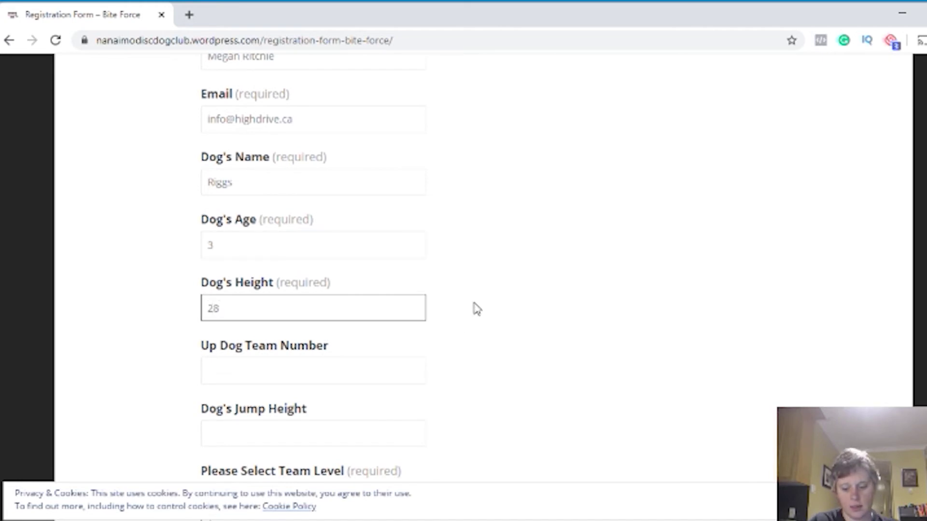
text(")
Fill in the Up Dog Team Number and select the Dog's Jump Height field
scroll(473, 310, down, 3)
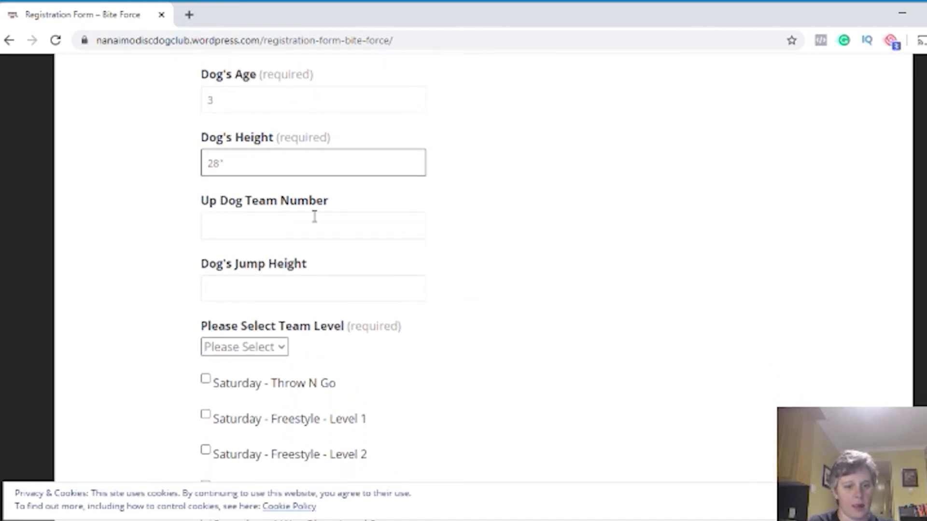
click(312, 224)
text(123456)
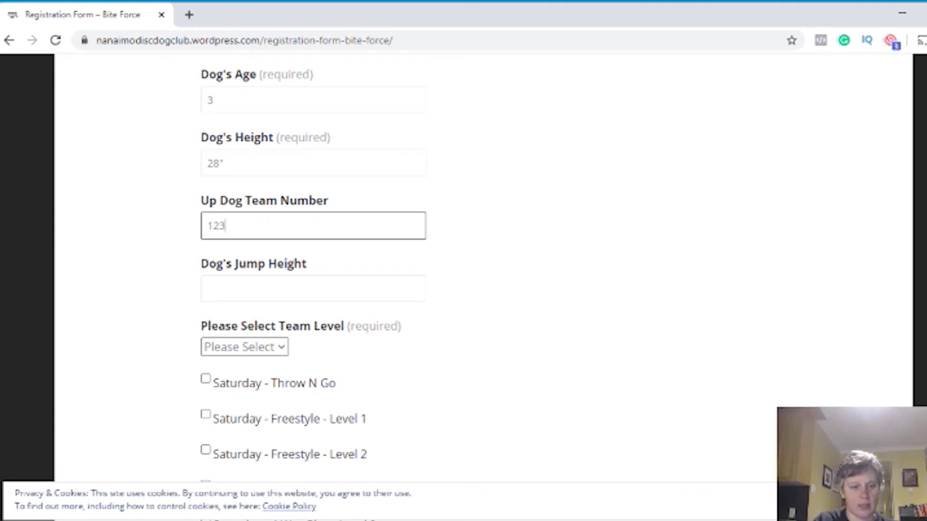
click(375, 288)
scroll(690, 309, down, 2)
scroll(691, 309, down, 2)
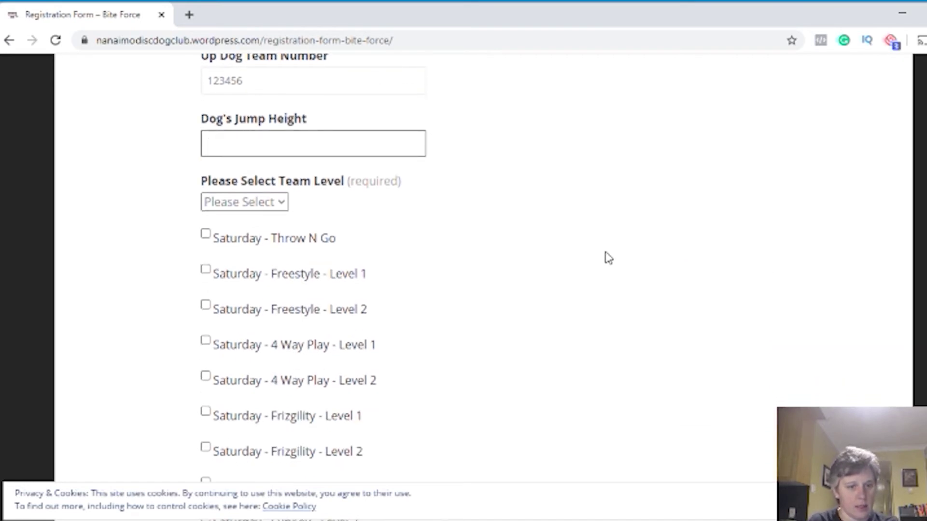
scroll(603, 264, up, 11)
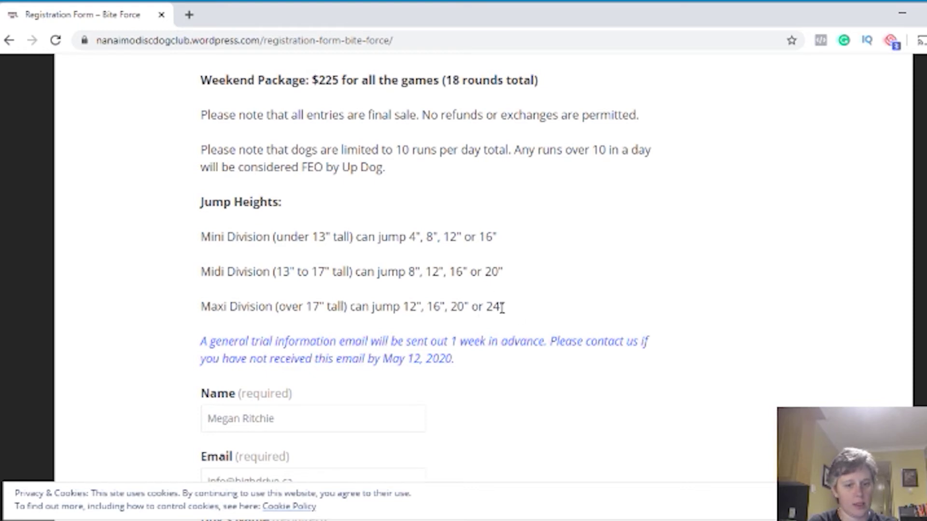
scroll(635, 317, down, 8)
scroll(558, 341, down, 5)
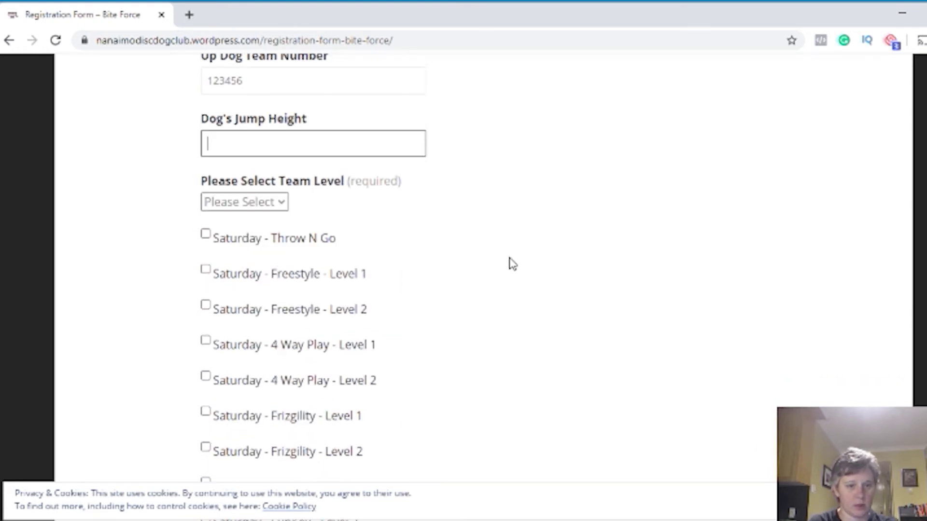
Set the dog's jump height to 24" and choose Novice as the team level
text(24")
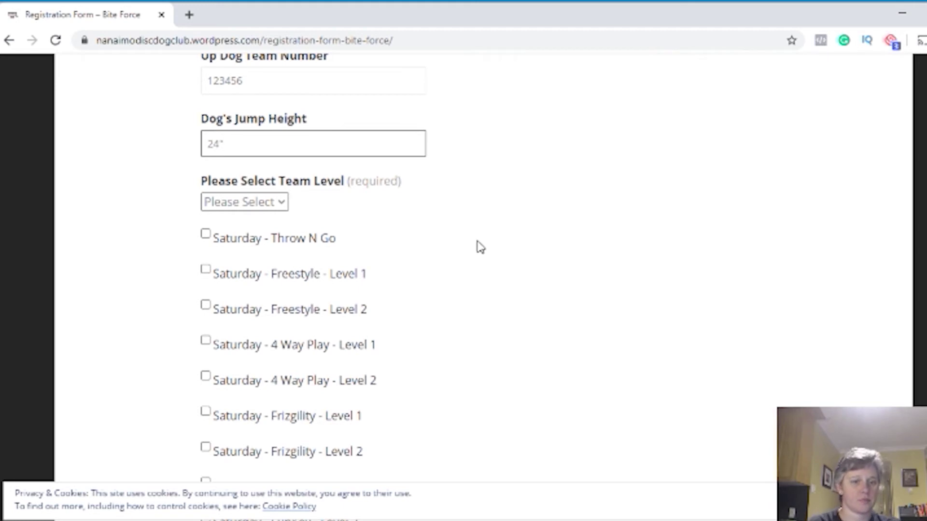
scroll(476, 247, down, 2)
click(277, 130)
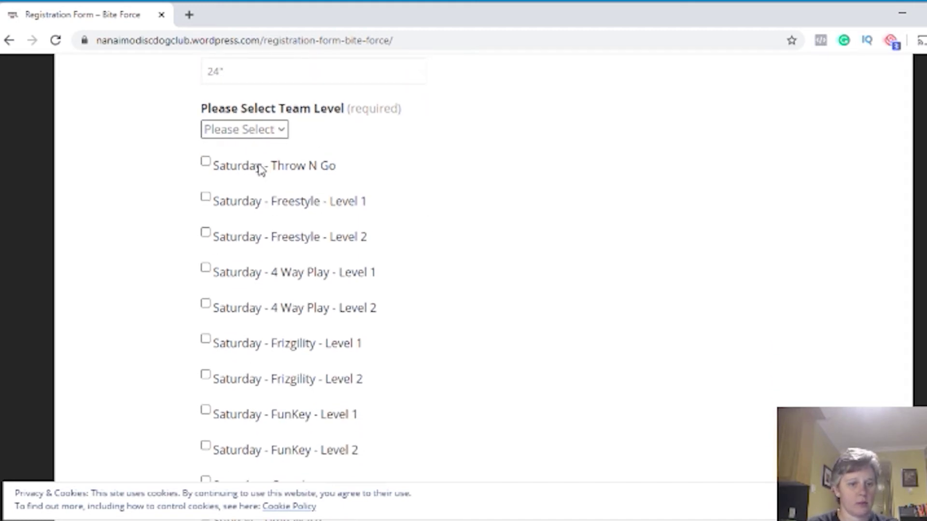
click(284, 180)
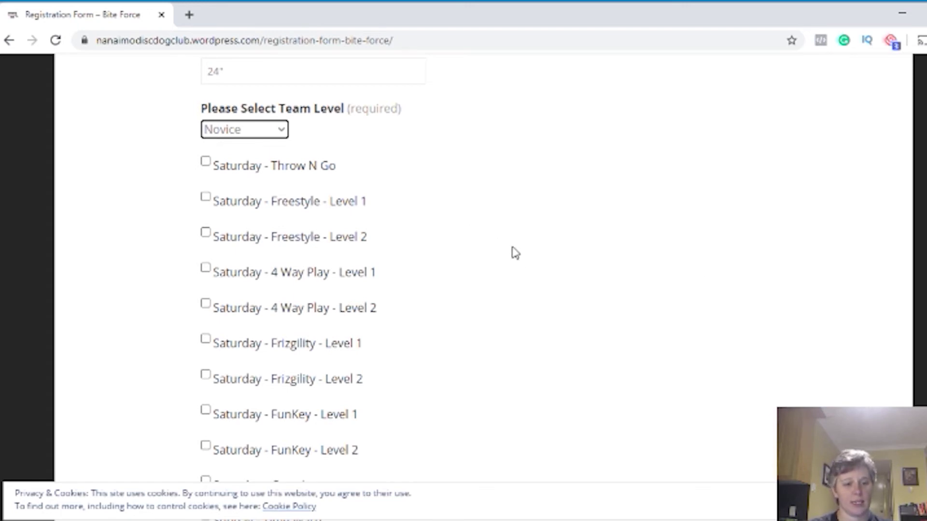
Tick Saturday Throw N Go, 4 Way Play Level 1 and Frizgility Level 1
click(206, 161)
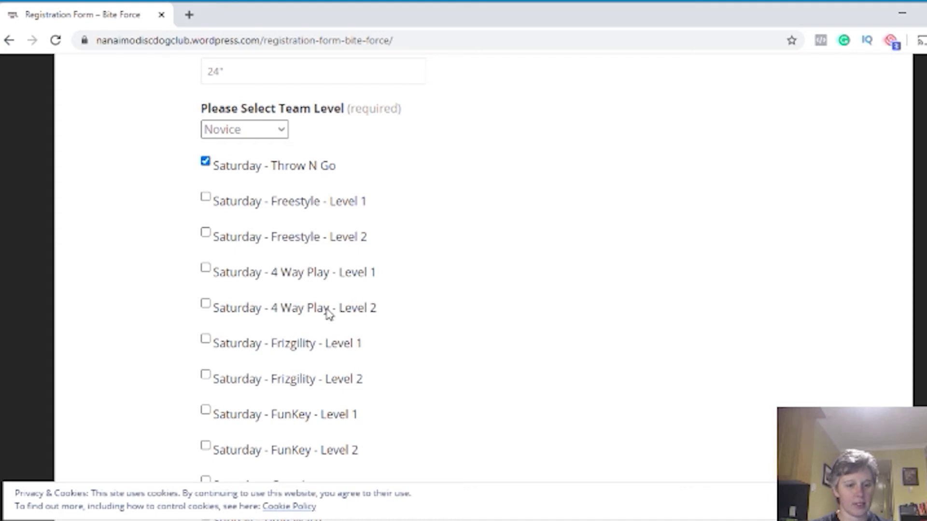
click(206, 268)
scroll(563, 368, down, 1)
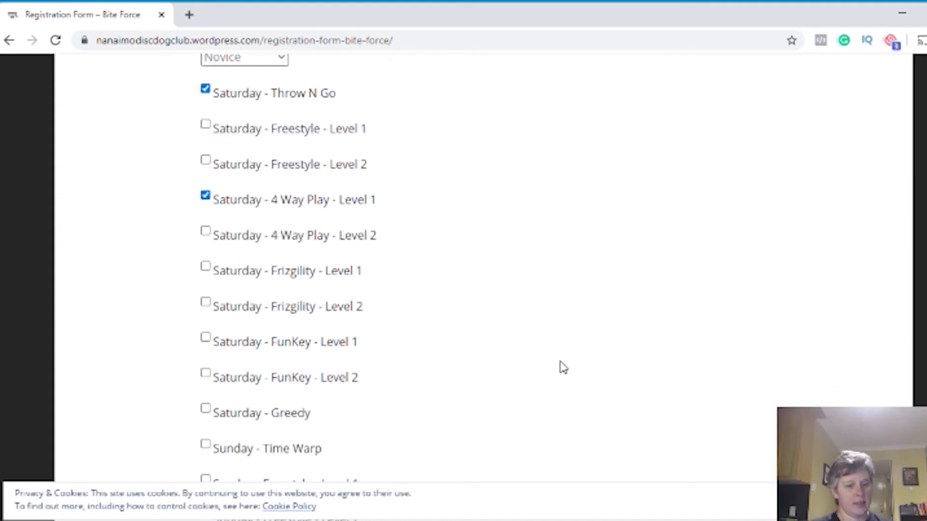
scroll(563, 368, down, 3)
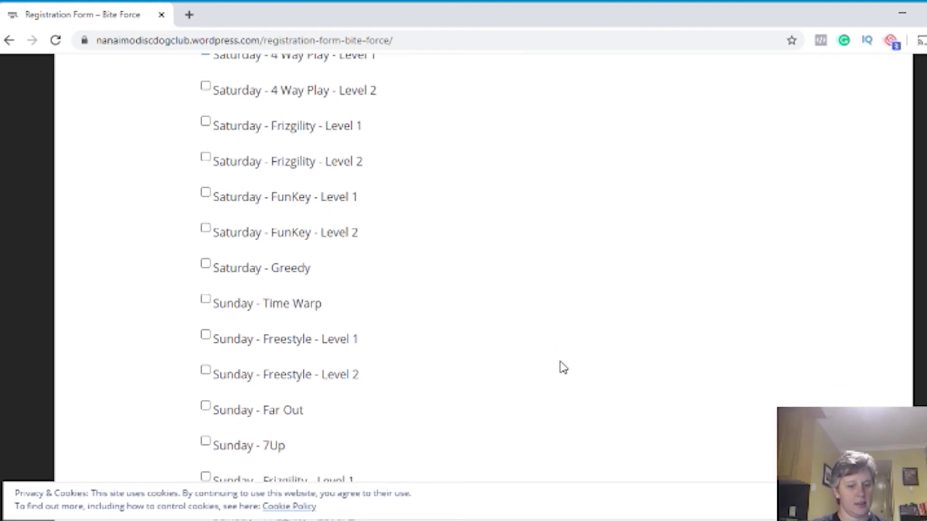
scroll(563, 367, down, 1)
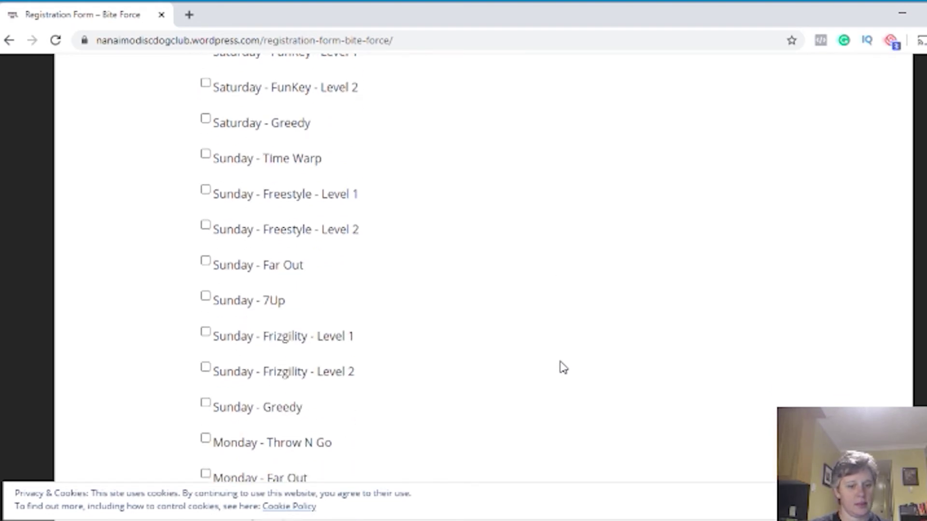
scroll(564, 368, up, 3)
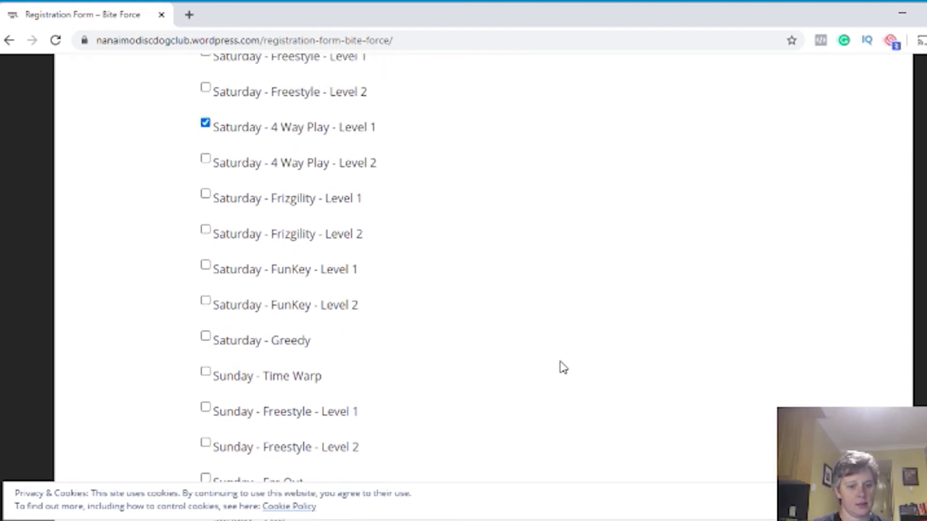
click(205, 194)
scroll(430, 297, down, 10)
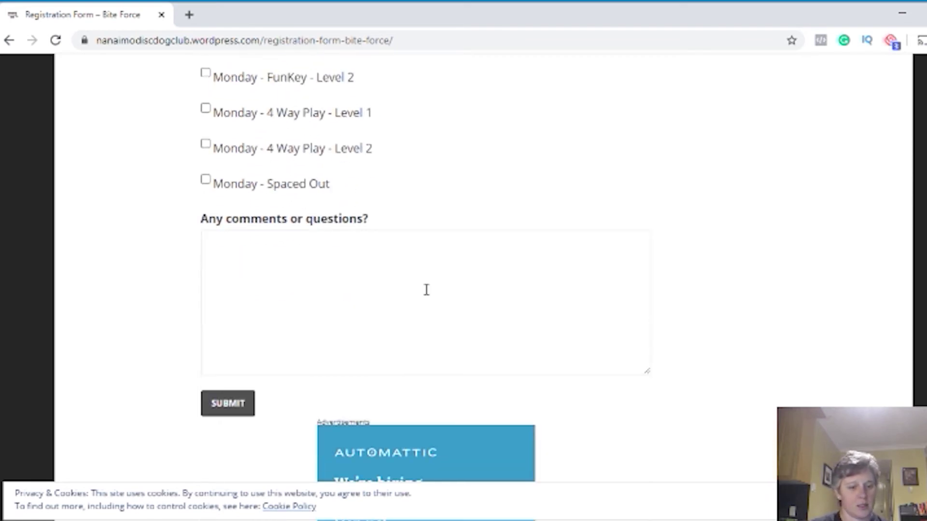
scroll(426, 290, down, 2)
scroll(343, 283, up, 2)
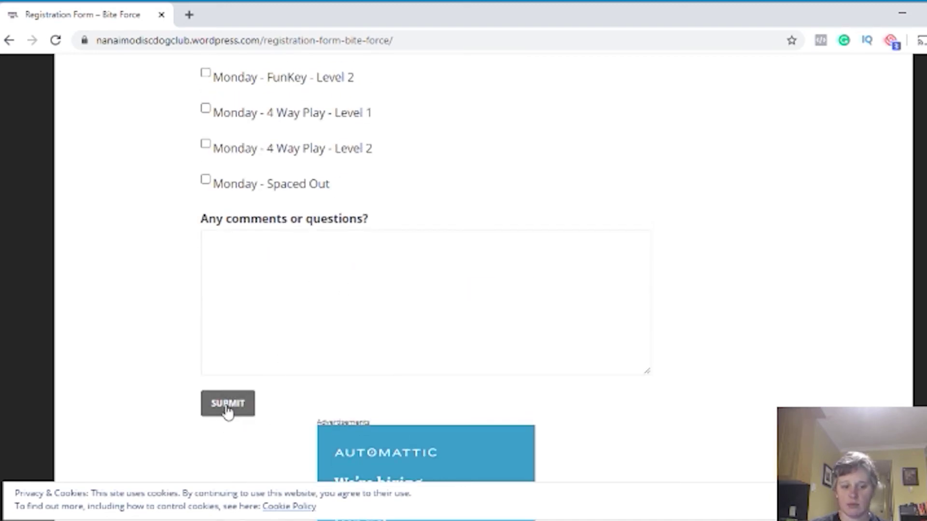
scroll(747, 395, up, 5)
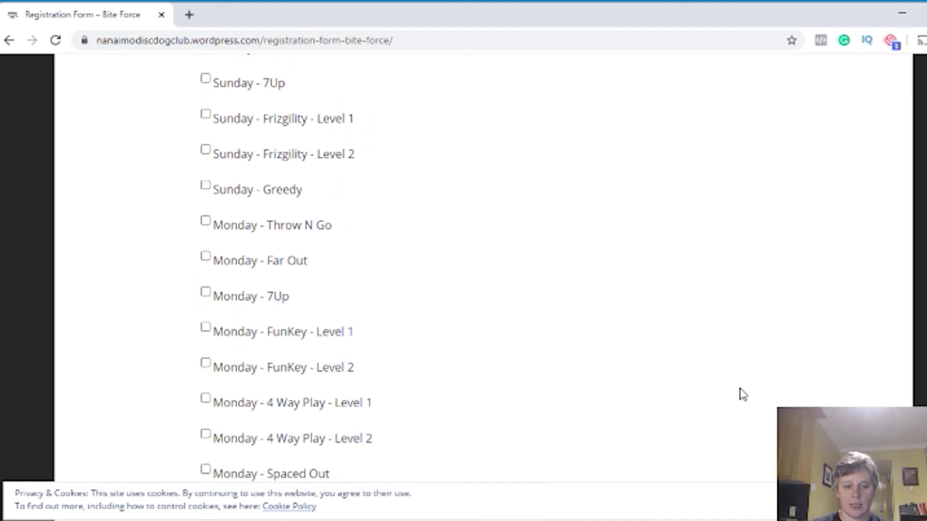
scroll(741, 393, up, 5)
scroll(742, 394, up, 7)
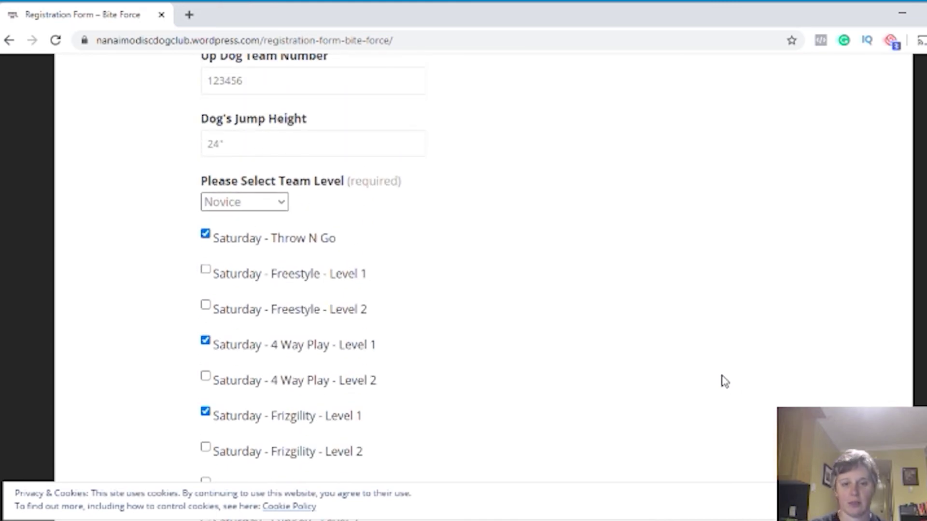
scroll(724, 381, down, 1)
scroll(724, 381, down, 1)
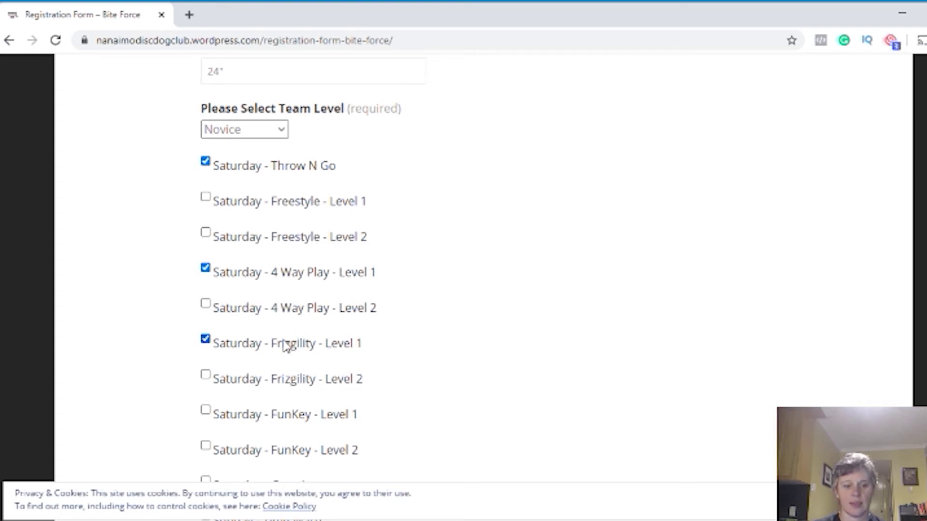
scroll(613, 352, up, 20)
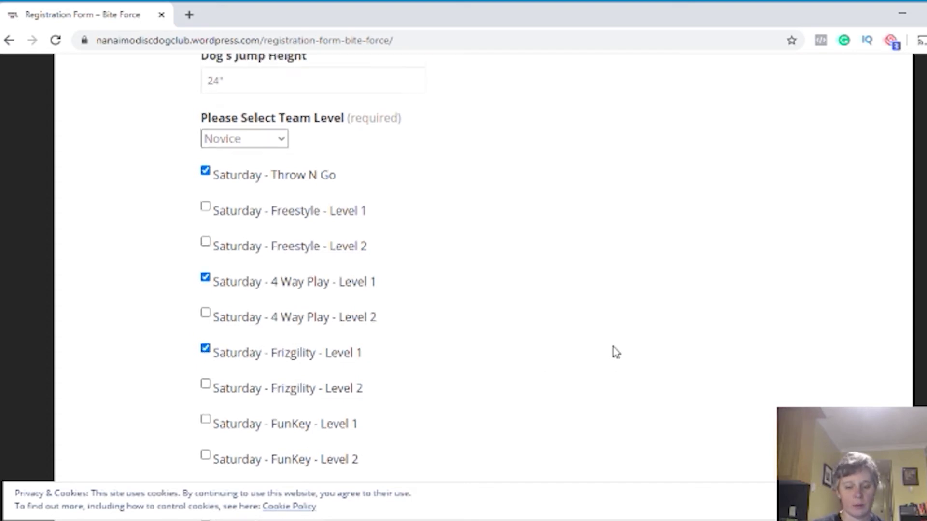
scroll(613, 352, up, 4)
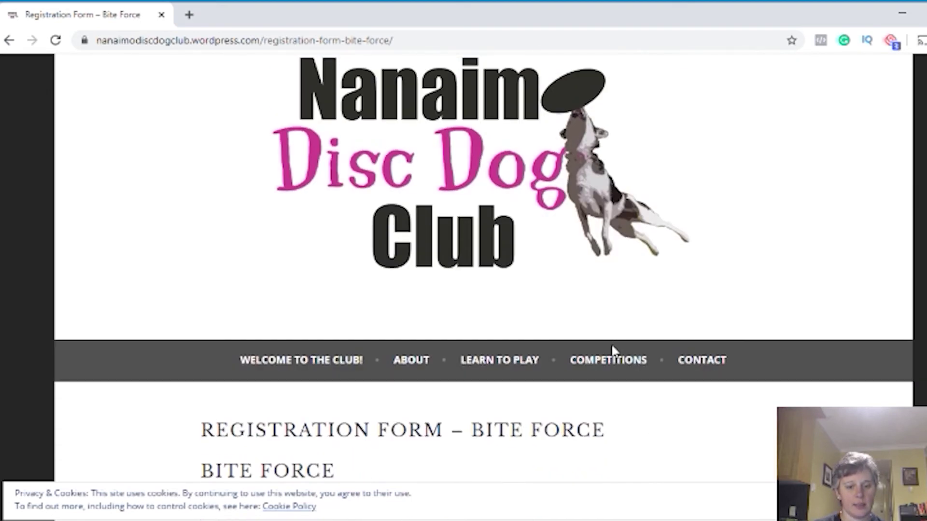
scroll(613, 352, down, 10)
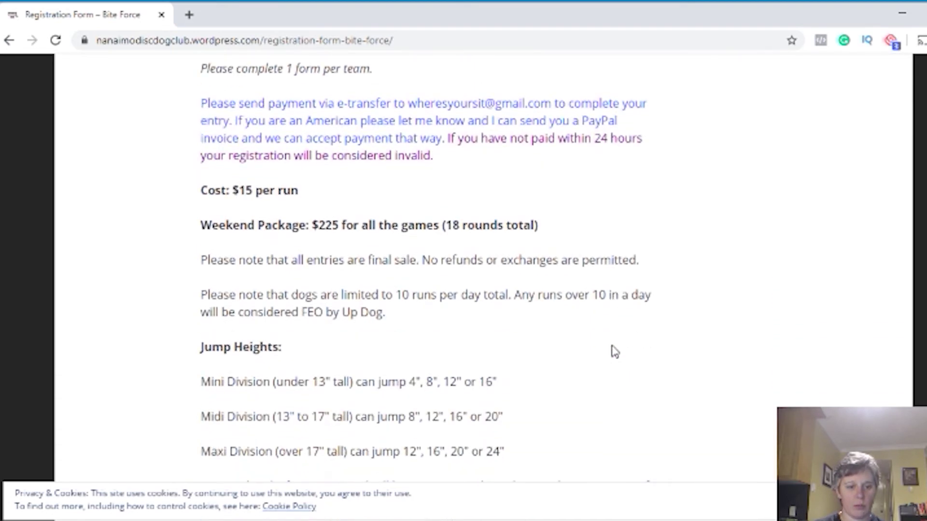
scroll(575, 413, down, 4)
scroll(575, 413, up, 4)
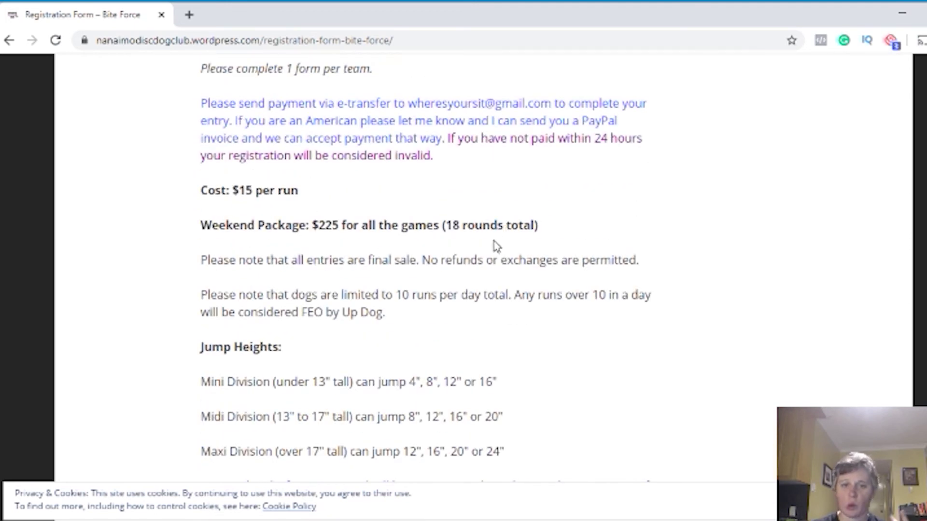
scroll(478, 256, down, 3)
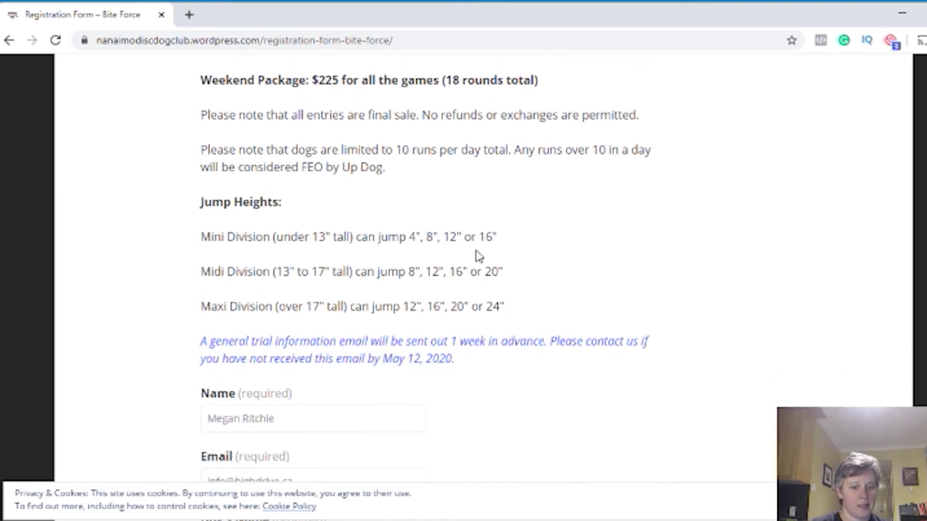
scroll(478, 256, down, 10)
scroll(478, 256, up, 6)
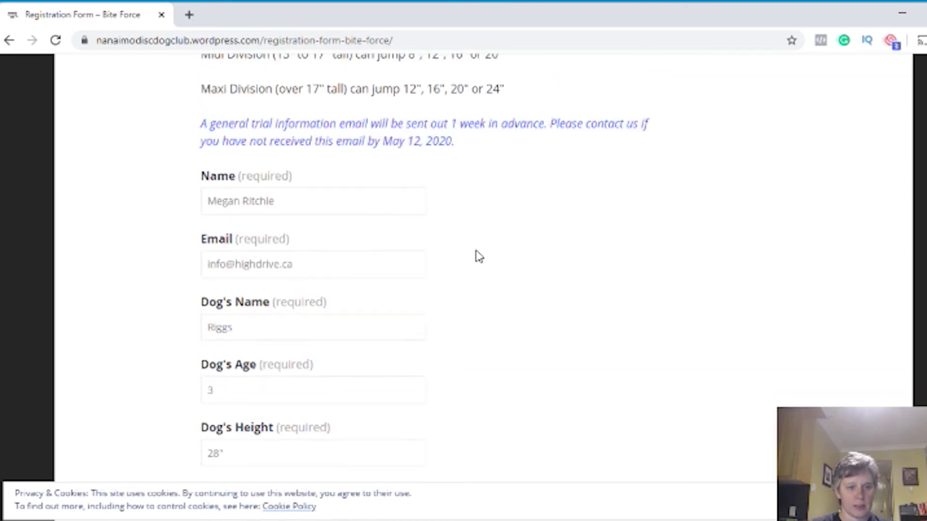
scroll(478, 256, up, 8)
Go to updogchallenge.com and bring up the ThrowNGo levels under Disc Only Games
click(342, 40)
text(u)
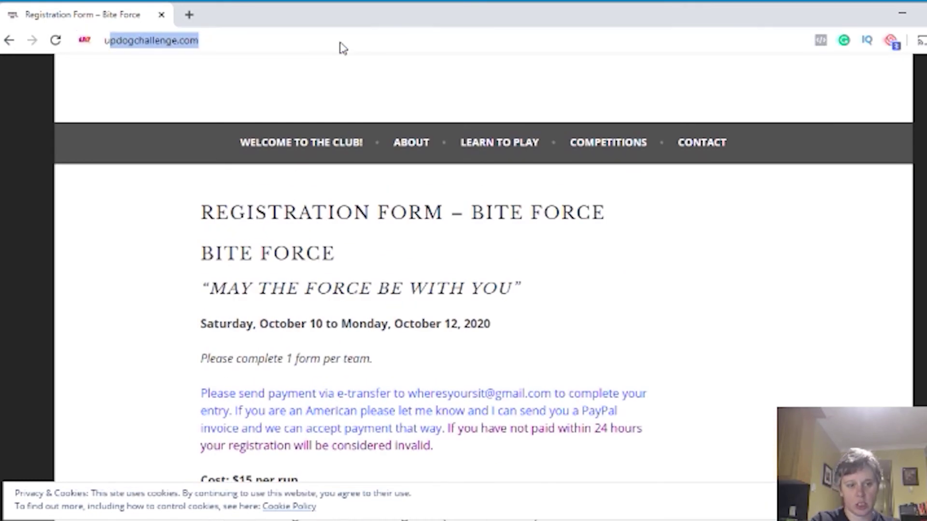
text(p)
key(Return)
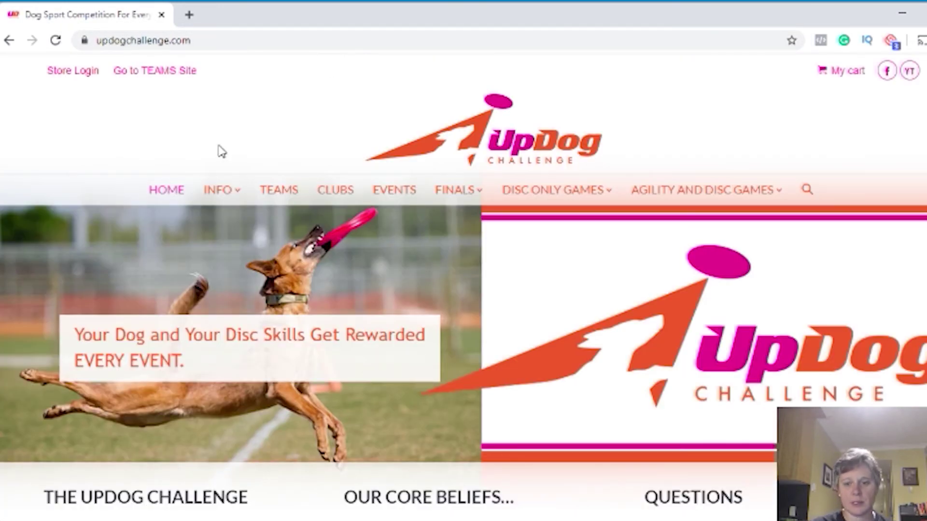
mouse_move(549, 200)
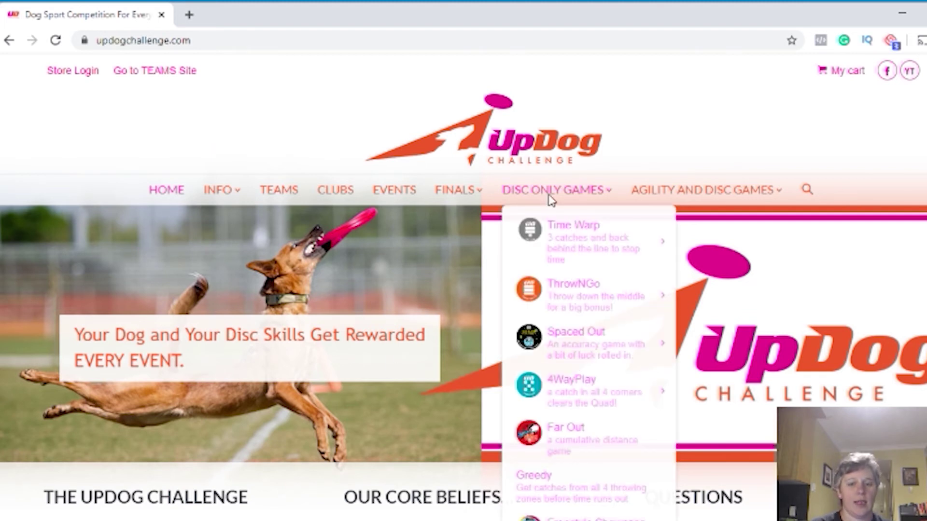
mouse_move(584, 285)
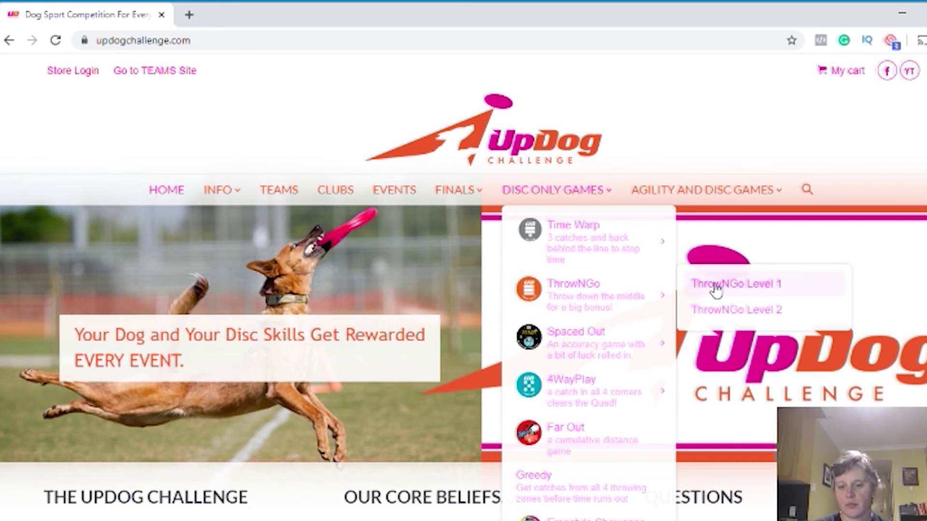
Open ThrowNGo Level 1 and read through its field diagram, object and rules
click(741, 288)
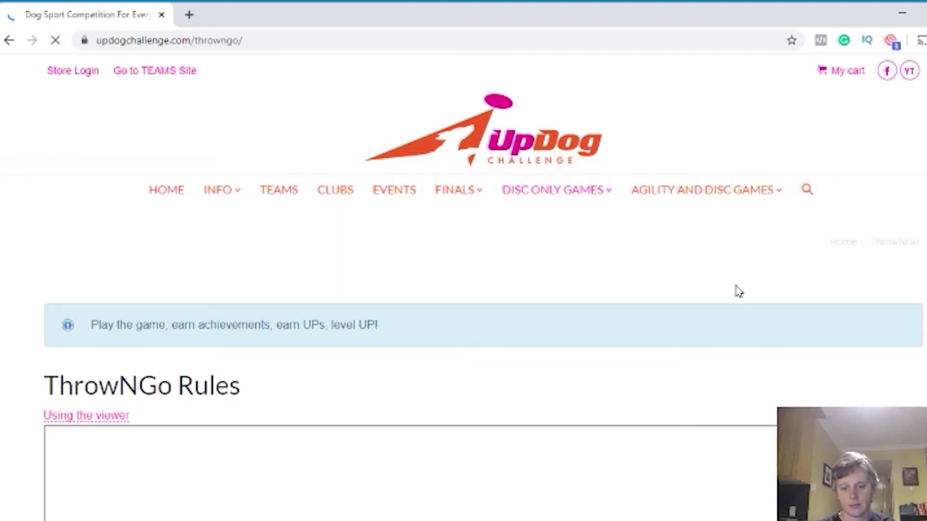
scroll(695, 337, down, 2)
scroll(691, 334, down, 3)
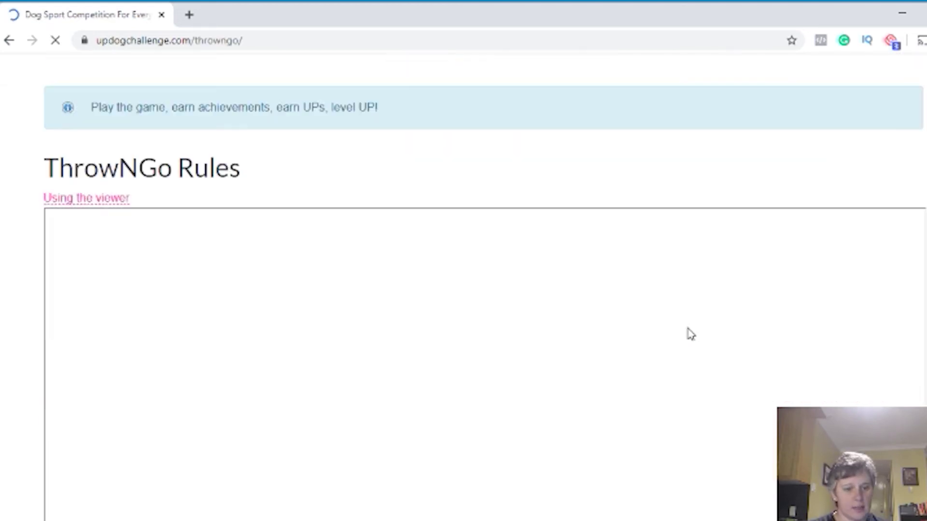
scroll(692, 334, down, 2)
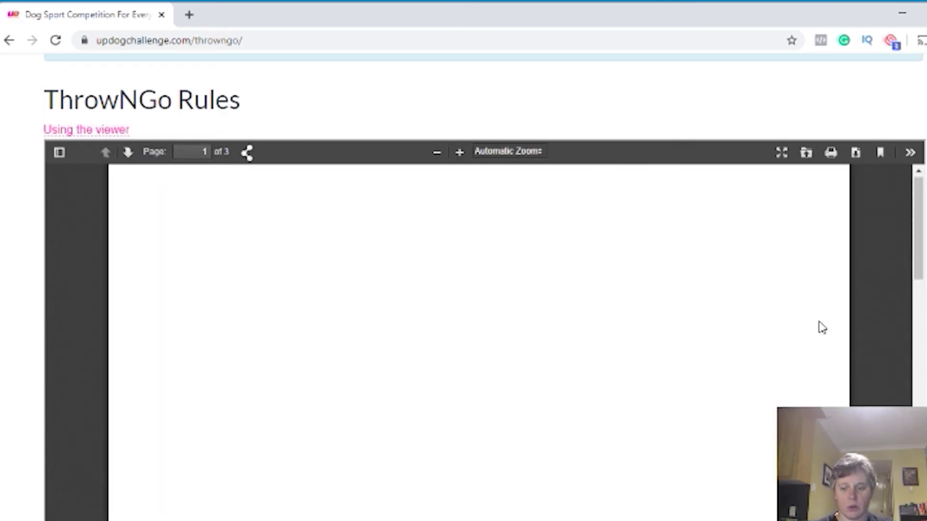
scroll(882, 364, down, 1)
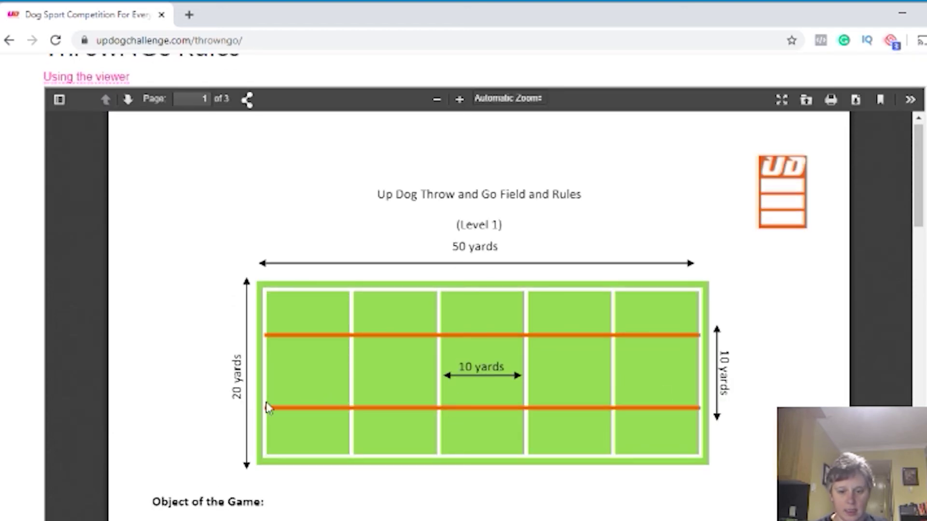
scroll(205, 404, down, 3)
scroll(199, 395, up, 1)
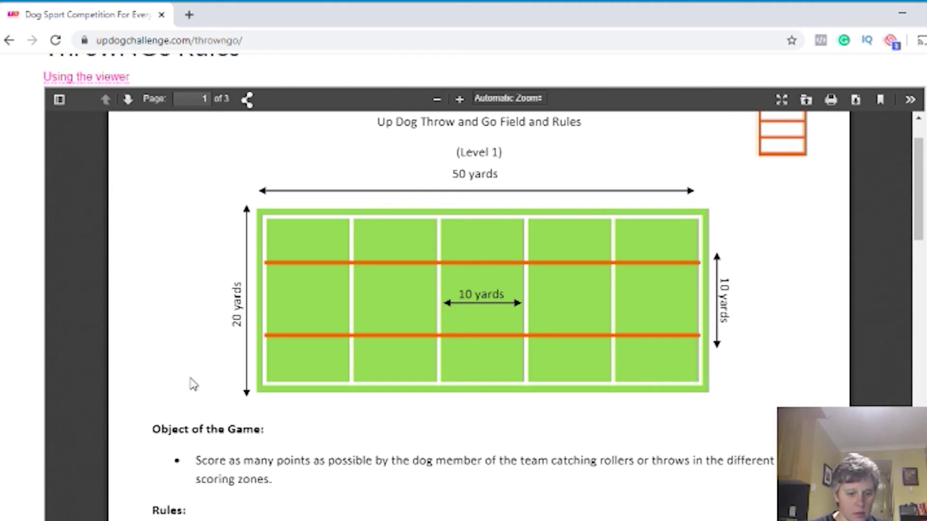
scroll(193, 384, down, 2)
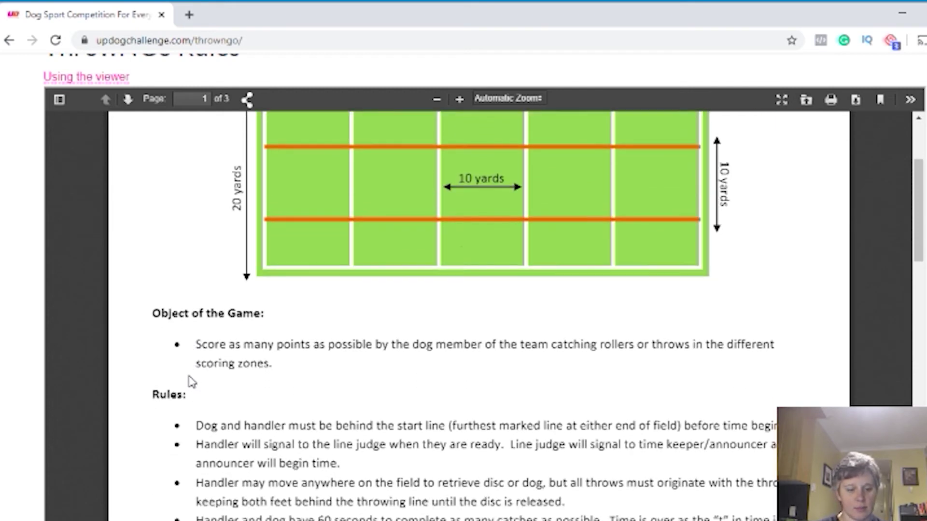
scroll(192, 380, up, 1)
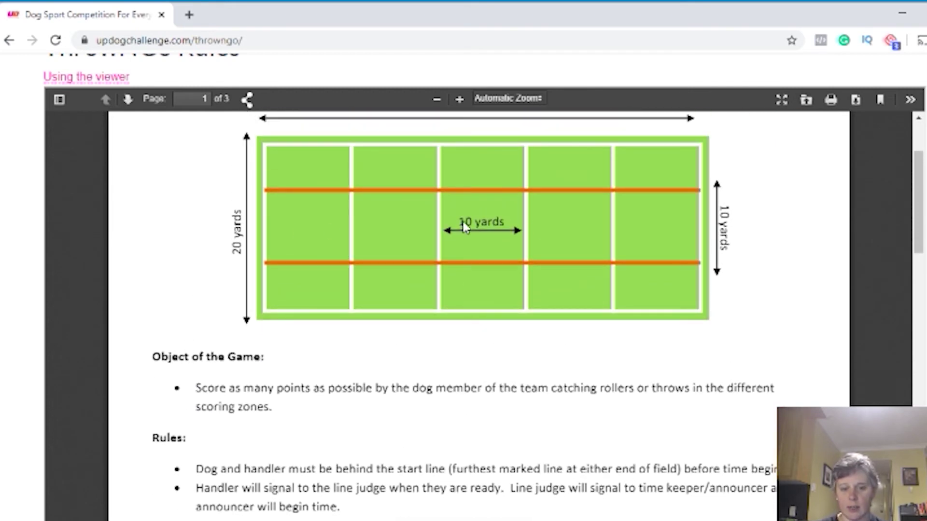